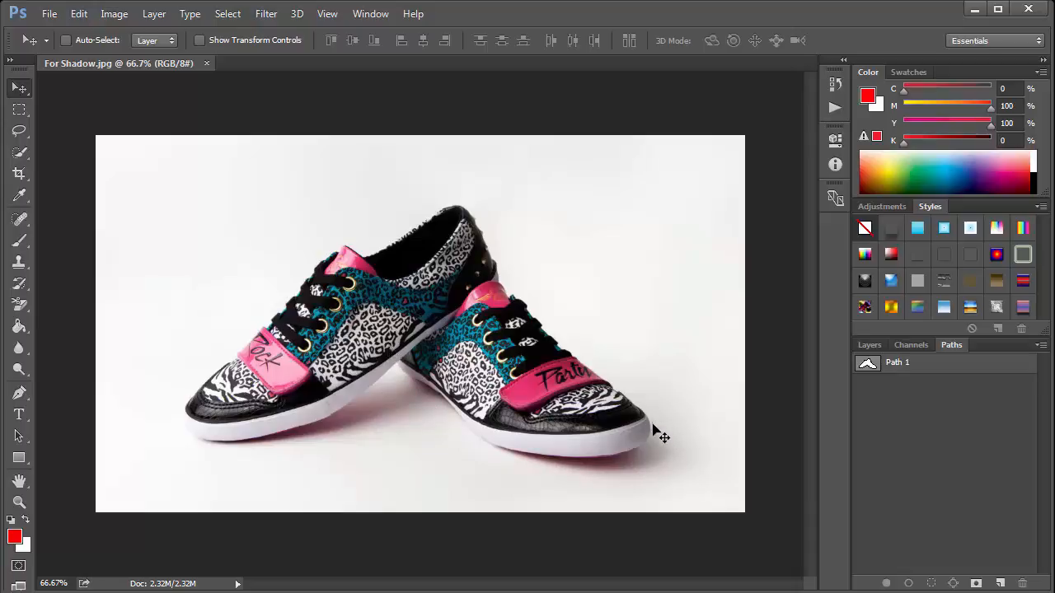
# - Create a new empty path in the Paths panel
pyautogui.click(870, 345)
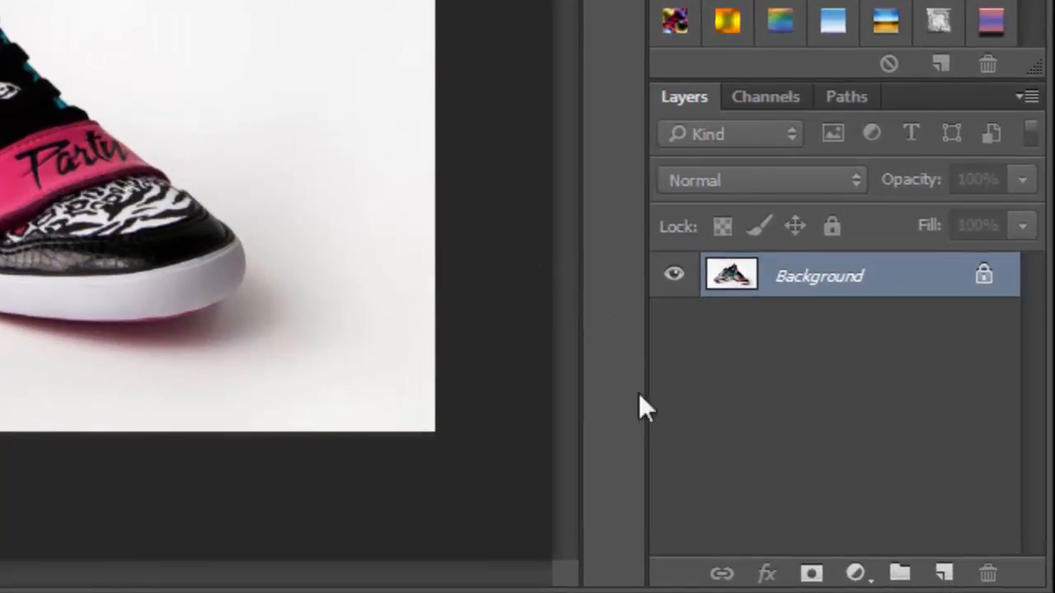
pyautogui.click(834, 97)
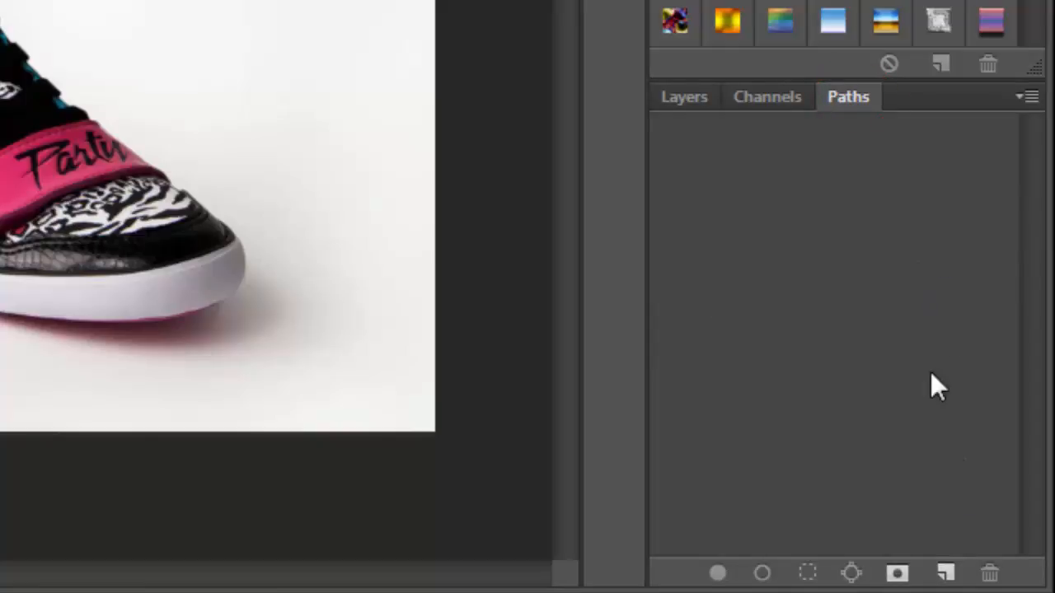
pyautogui.click(945, 576)
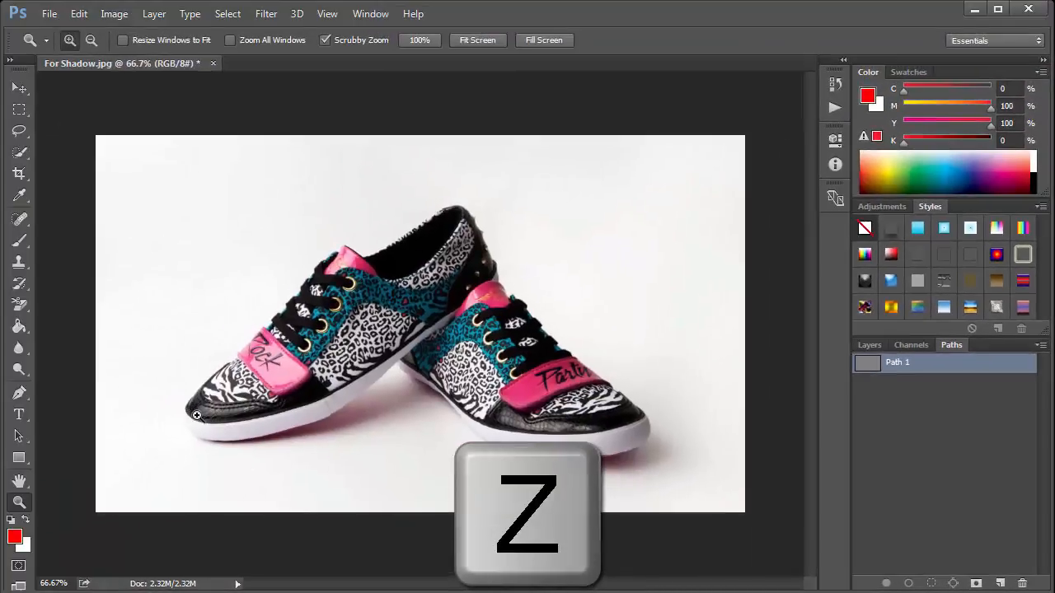
# - Select the Pen tool in Path mode and check its Rubber Band option
pyautogui.moveTo(250, 433); pyautogui.dragTo(377, 468)
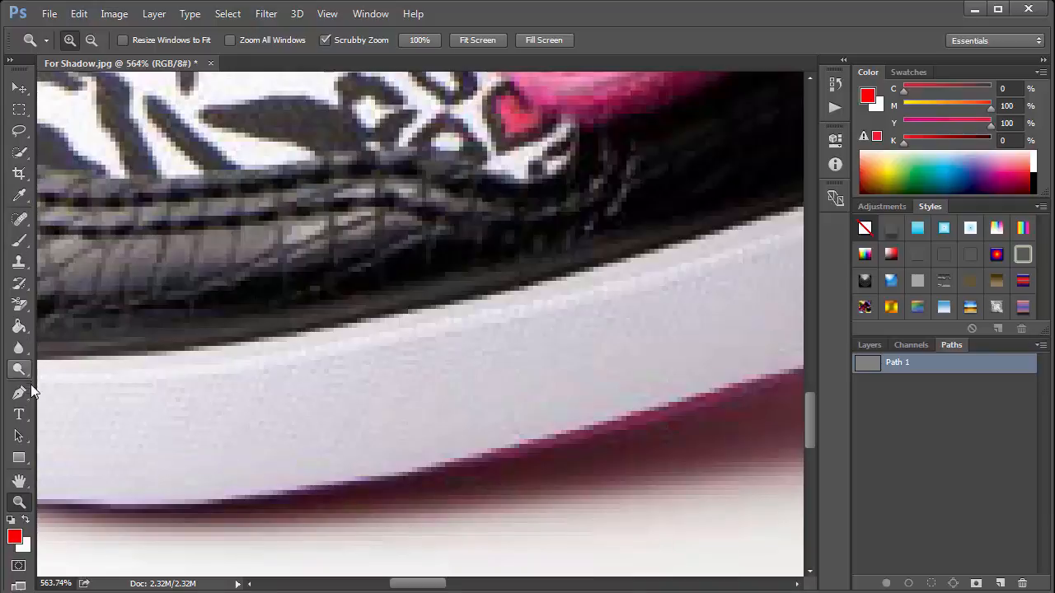
pyautogui.press('p')
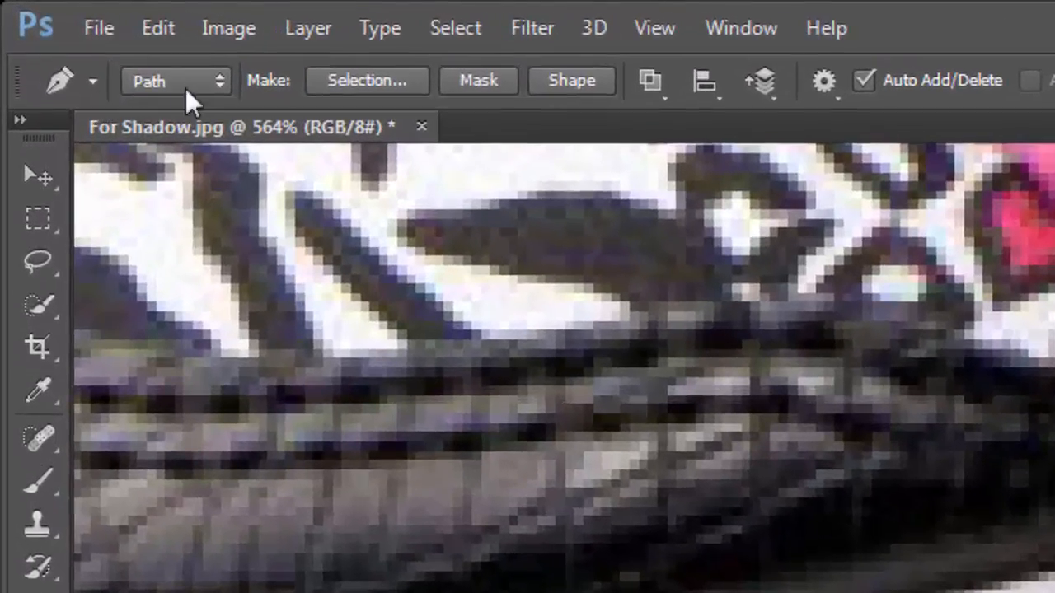
pyautogui.click(227, 83)
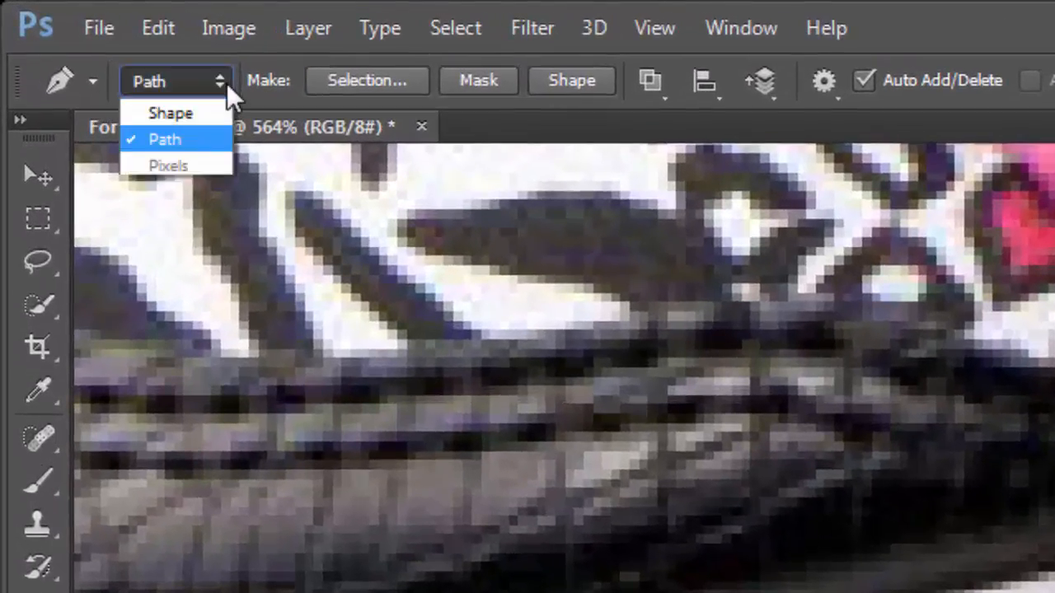
pyautogui.click(214, 142)
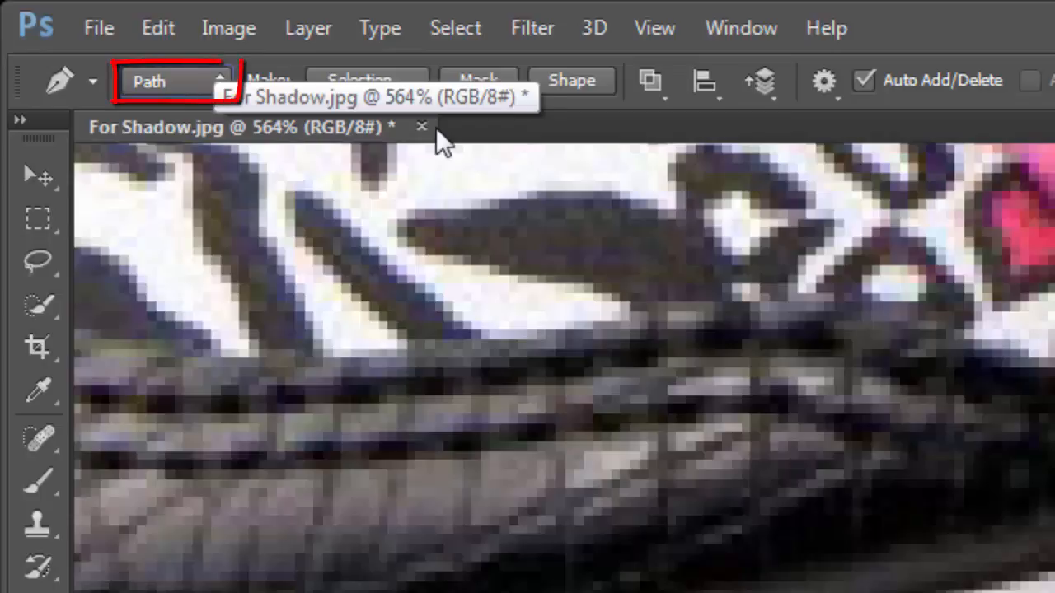
pyautogui.click(838, 97)
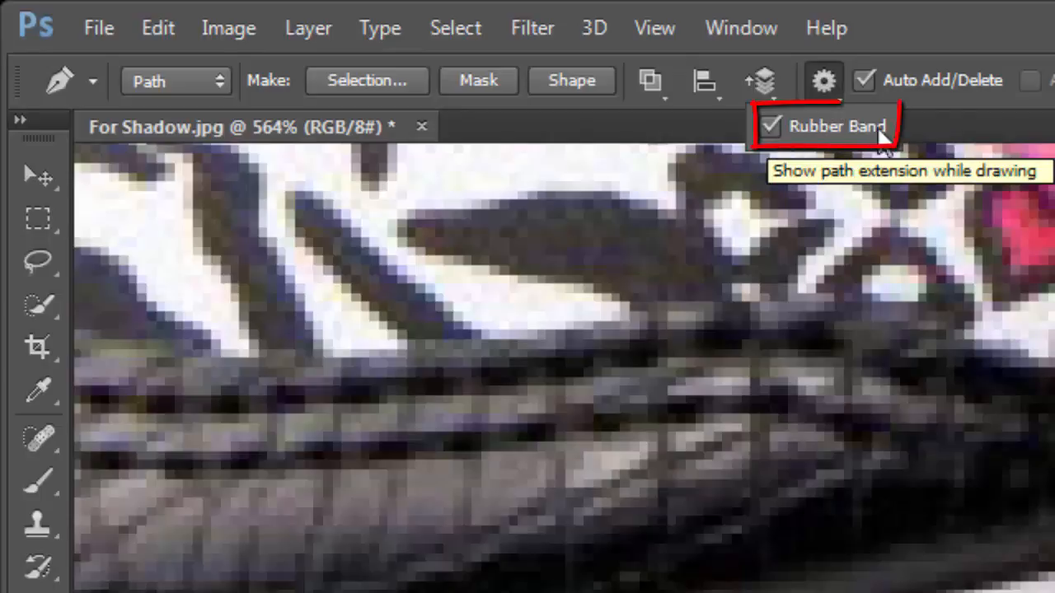
pyautogui.press('Escape')
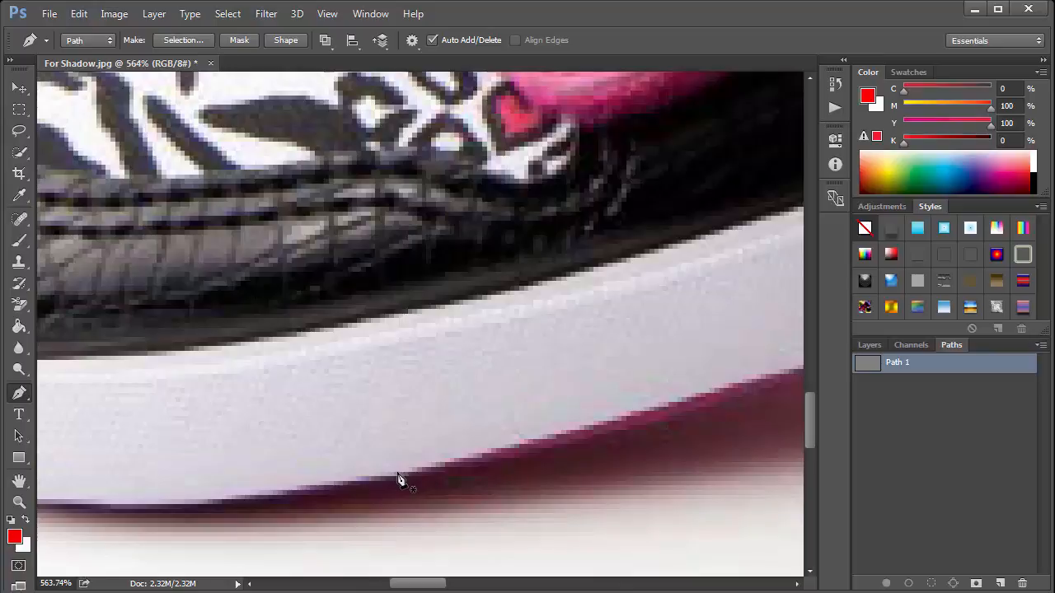
# - Trace the outline of both shoes with the Pen tool into Path 1, closing the path
pyautogui.click(398, 473)
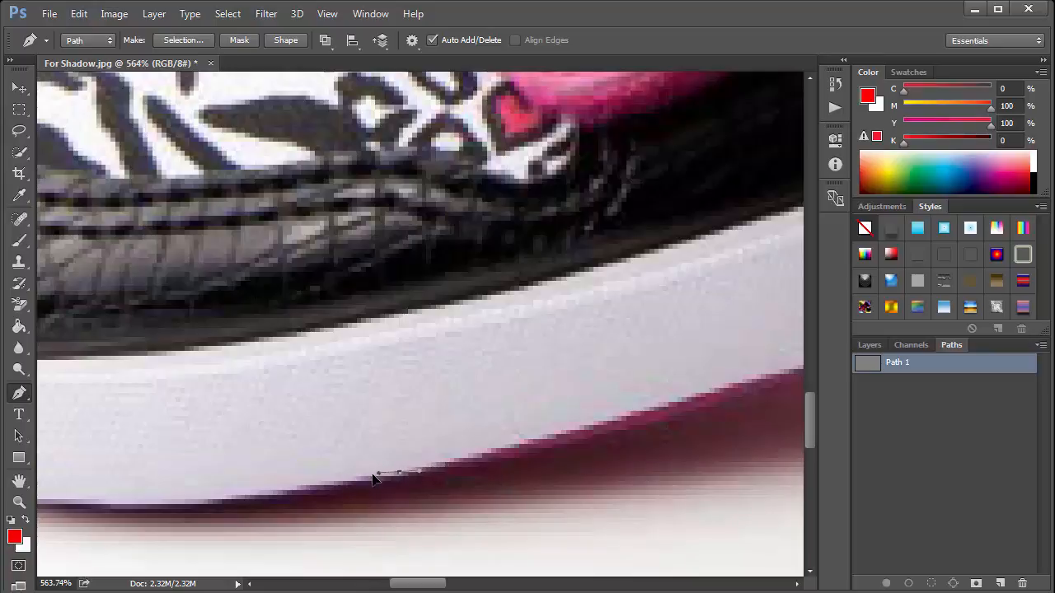
pyautogui.moveTo(373, 478); pyautogui.dragTo(350, 477)
pyautogui.press('space')
pyautogui.moveTo(298, 474); pyautogui.dragTo(534, 459)
pyautogui.moveTo(470, 483); pyautogui.dragTo(422, 485)
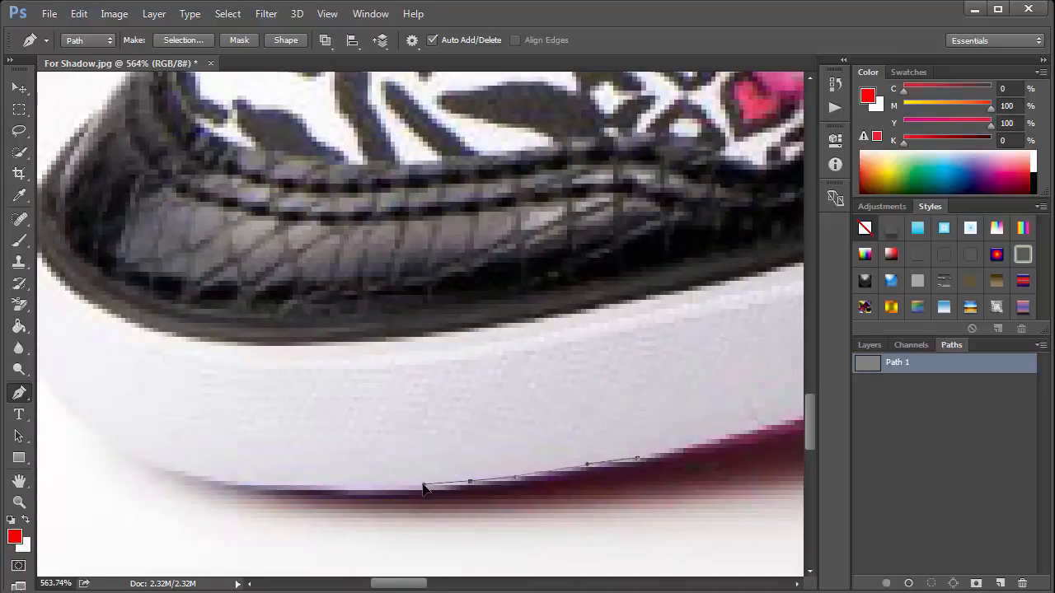
pyautogui.moveTo(302, 485); pyautogui.dragTo(484, 491)
pyautogui.press('space')
pyautogui.moveTo(390, 500); pyautogui.dragTo(354, 494)
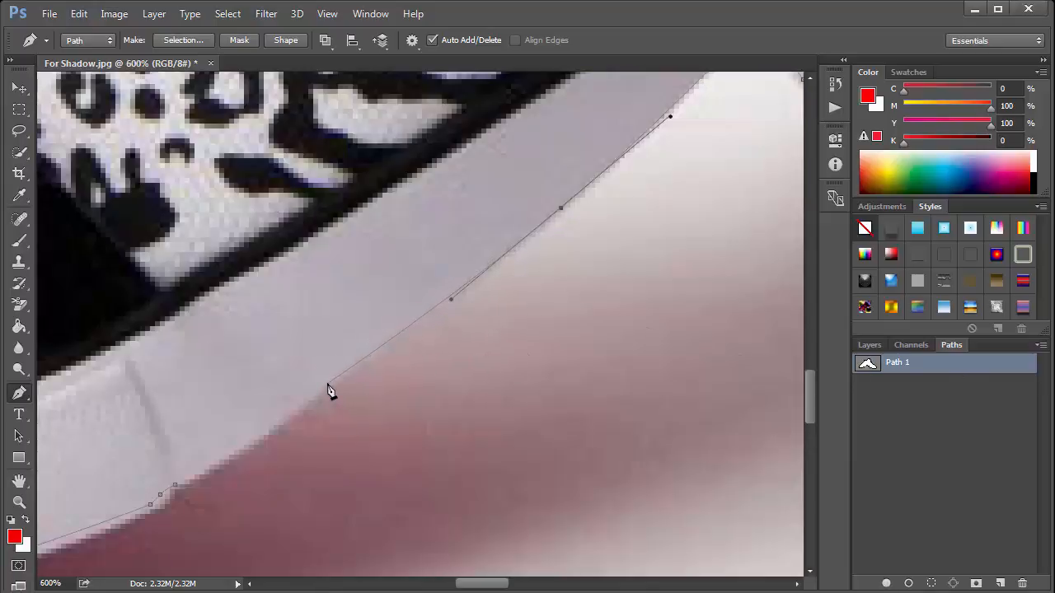
pyautogui.moveTo(328, 386); pyautogui.dragTo(377, 335)
pyautogui.press('space')
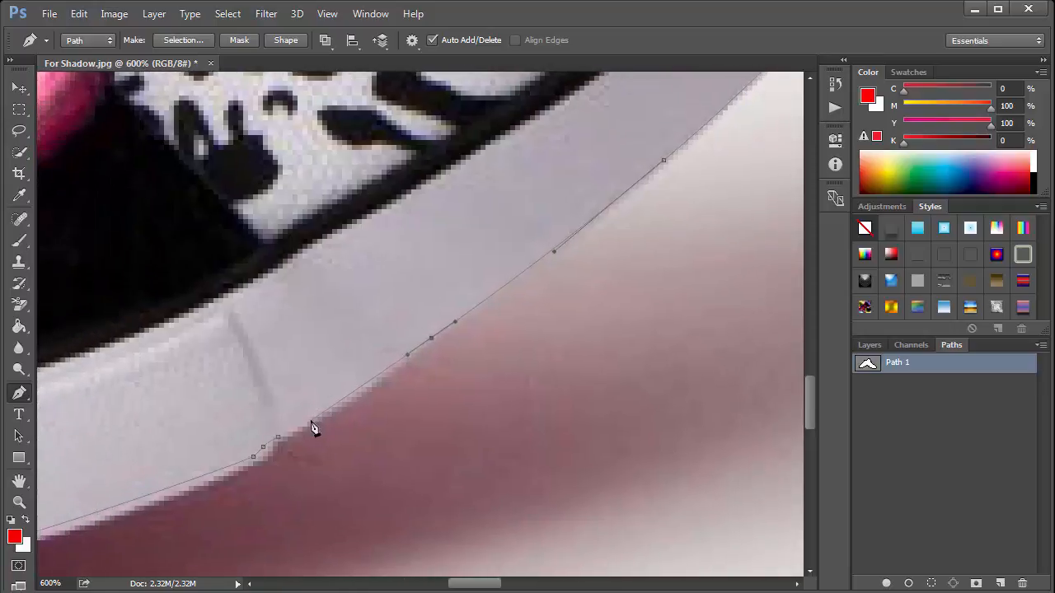
pyautogui.moveTo(311, 422); pyautogui.dragTo(301, 428)
pyautogui.click(279, 439)
pyautogui.hotkey('ctrl', '-')
pyautogui.hotkey('ctrl', '-')
pyautogui.hotkey('ctrl', '-')
pyautogui.hotkey('ctrl', '-')
pyautogui.hotkey('ctrl', '-')
pyautogui.hotkey('ctrl', '-')
# - Duplicate the Background layer as Layer 1
pyautogui.click(890, 383)
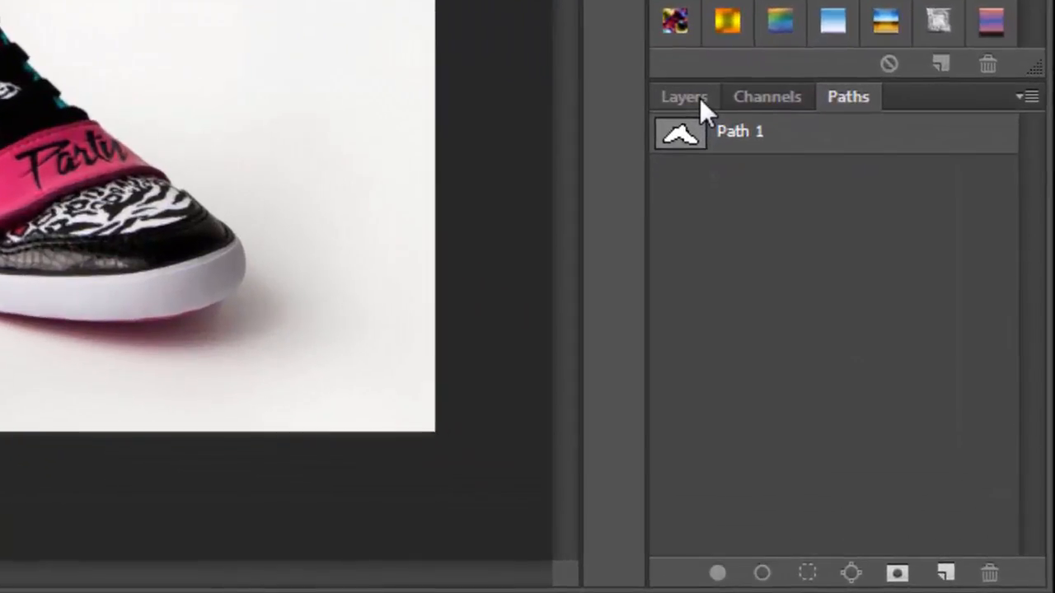
pyautogui.click(699, 98)
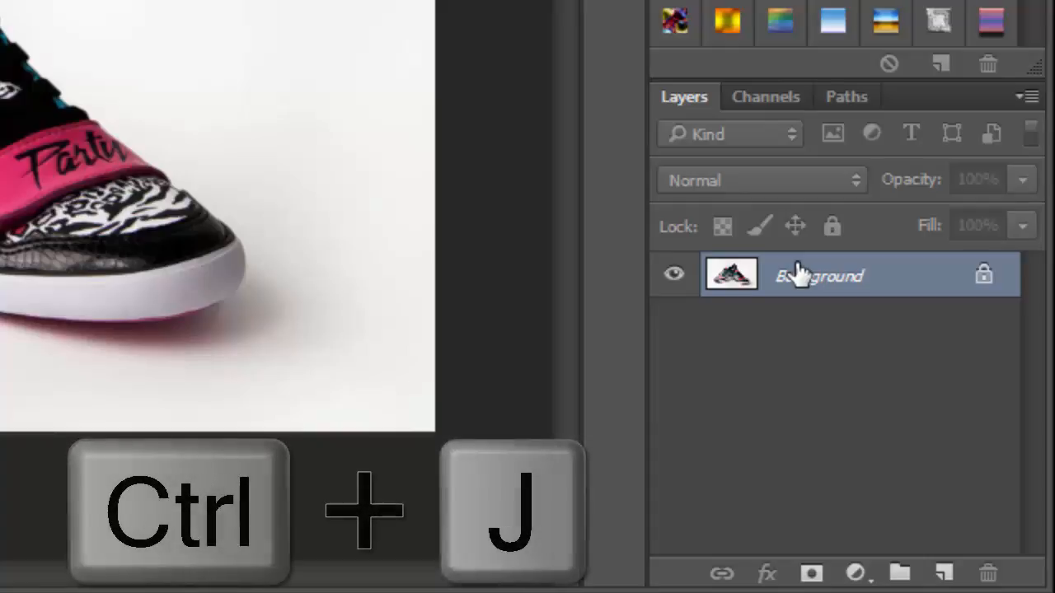
pyautogui.hotkey('ctrl', 'j')
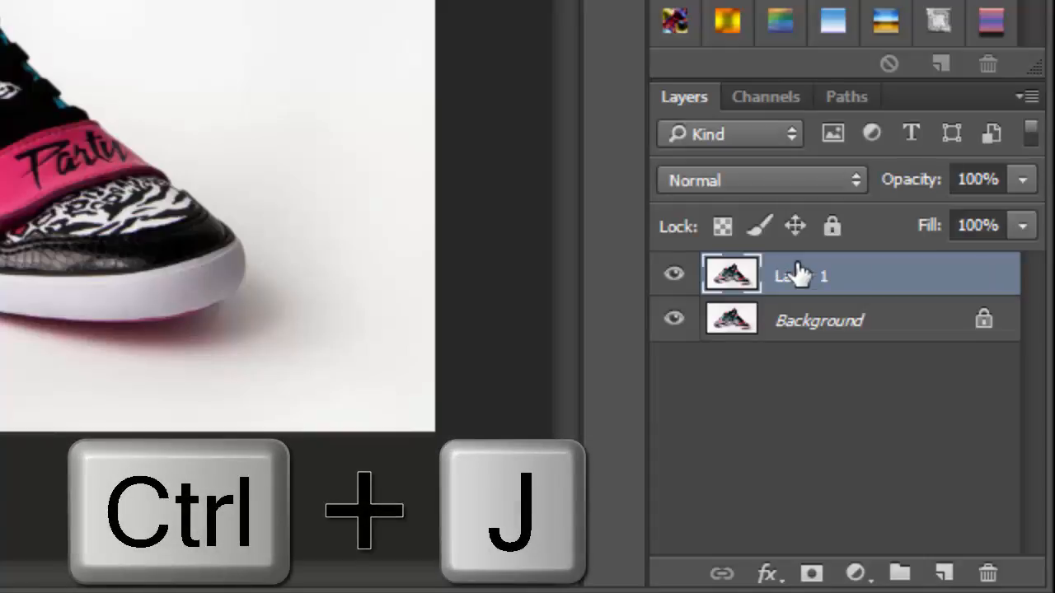
# - Add a new layer named Layer 2 above the Background and fill it with white
pyautogui.click(806, 329)
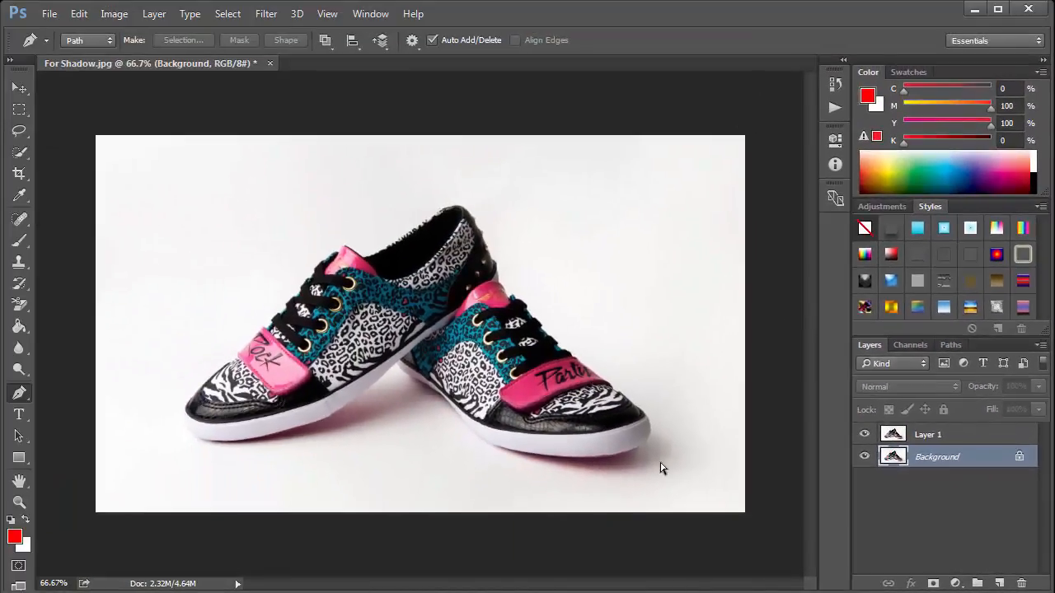
pyautogui.hotkey('ctrl', 'shift', 'n')
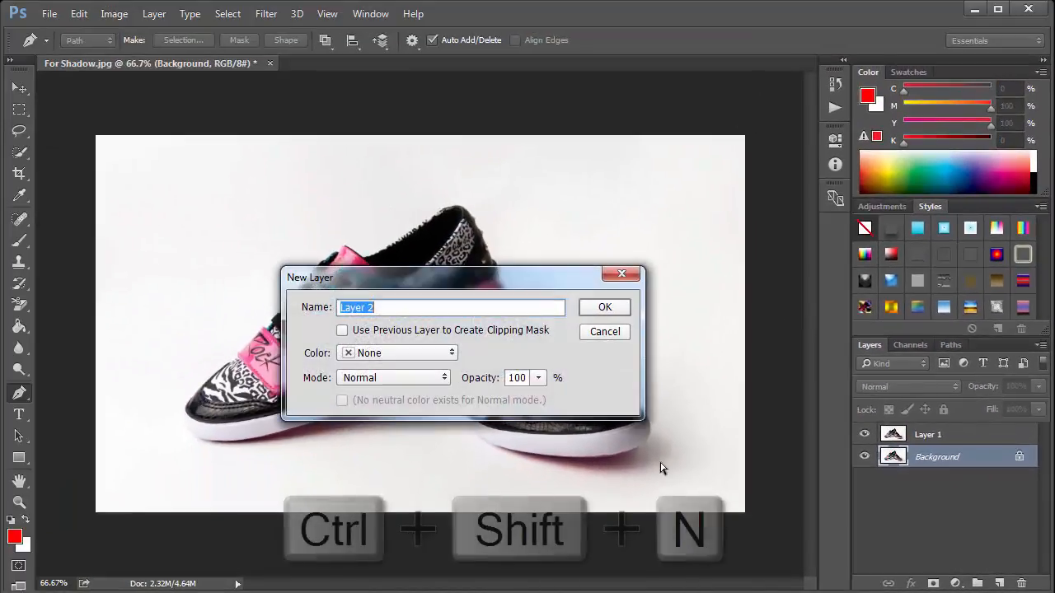
pyautogui.click(610, 311)
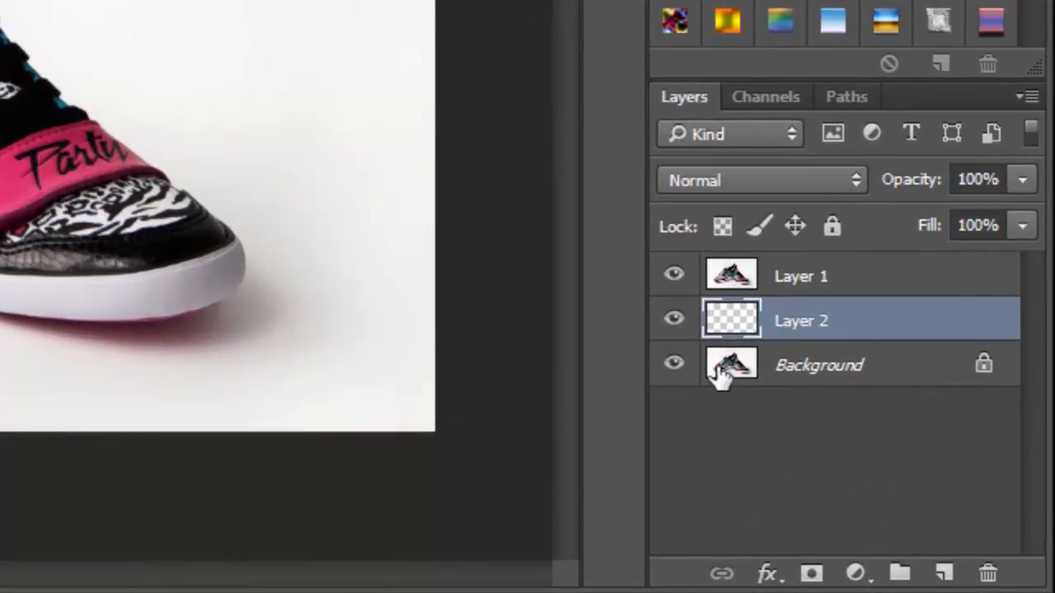
pyautogui.hotkey('ctrl', 'Delete')
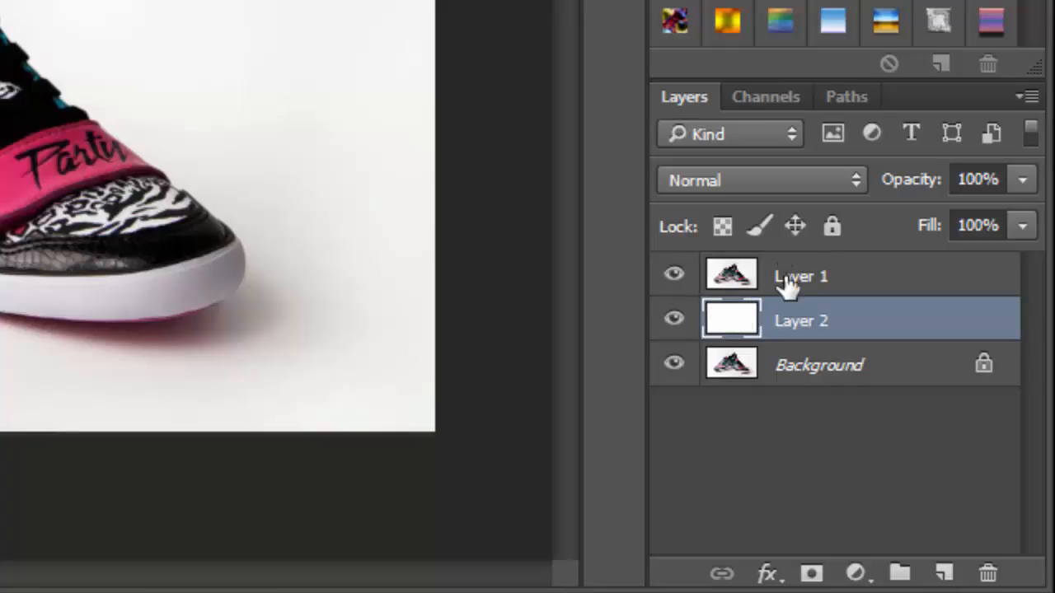
# - Select Layer 1 and load Path 1 as a selection
pyautogui.click(818, 285)
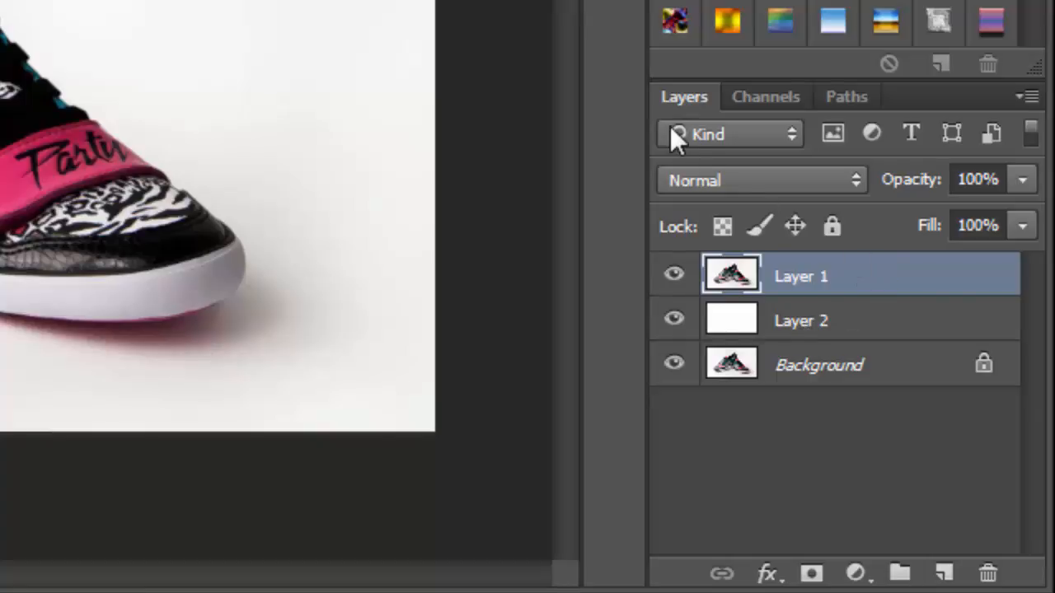
pyautogui.click(845, 97)
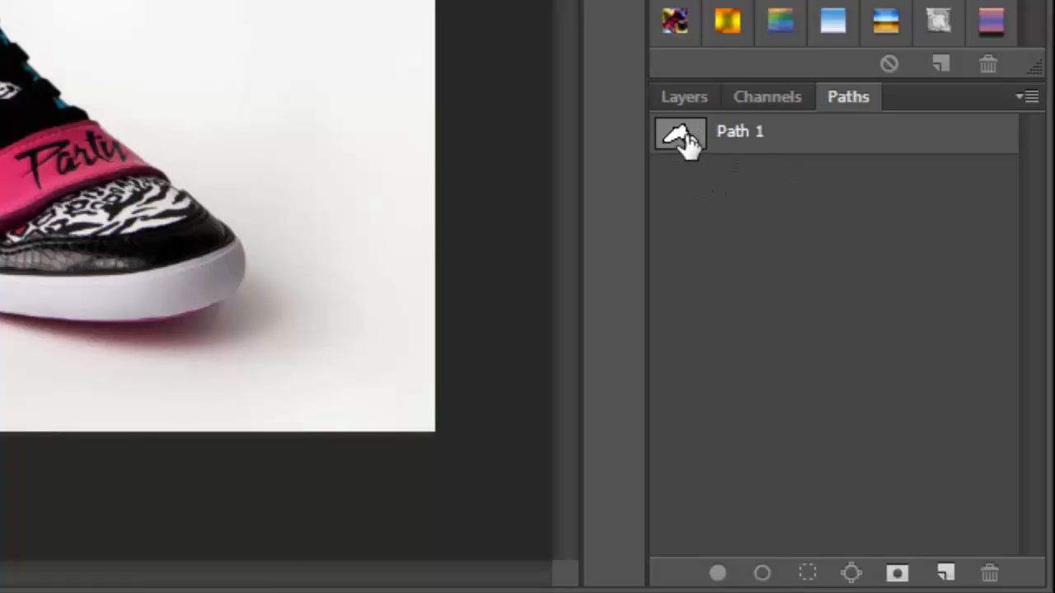
pyautogui.press('ctrl')
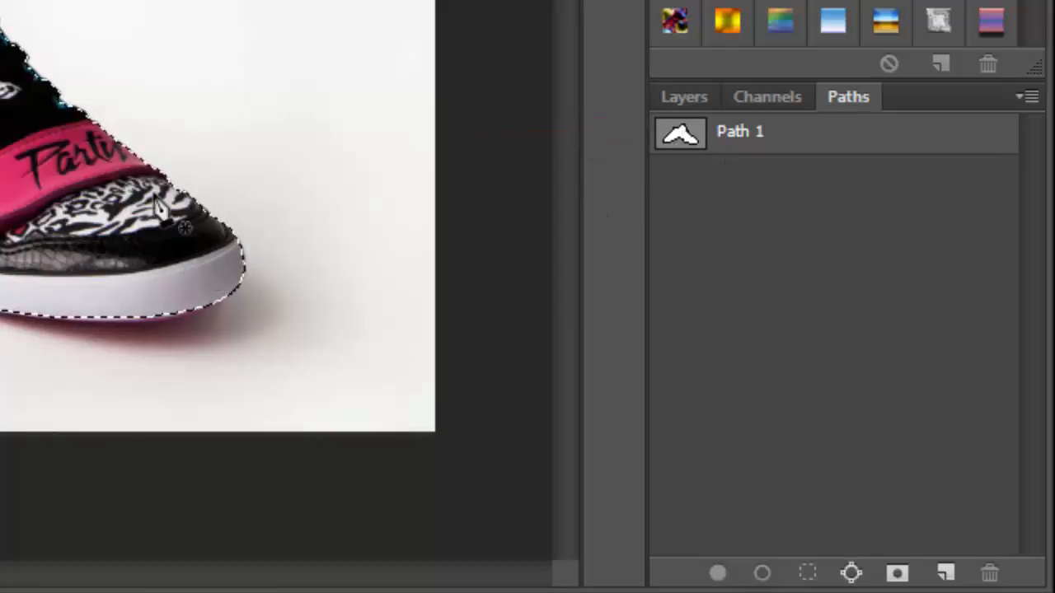
# - Add a layer mask to Layer 1 from the shoe selection
pyautogui.click(680, 100)
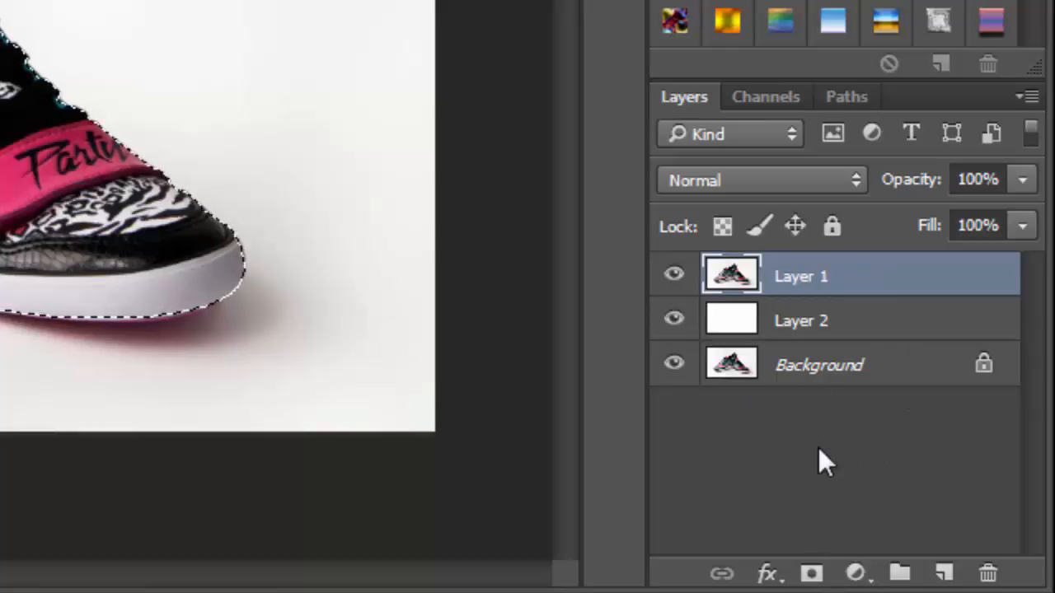
pyautogui.click(812, 575)
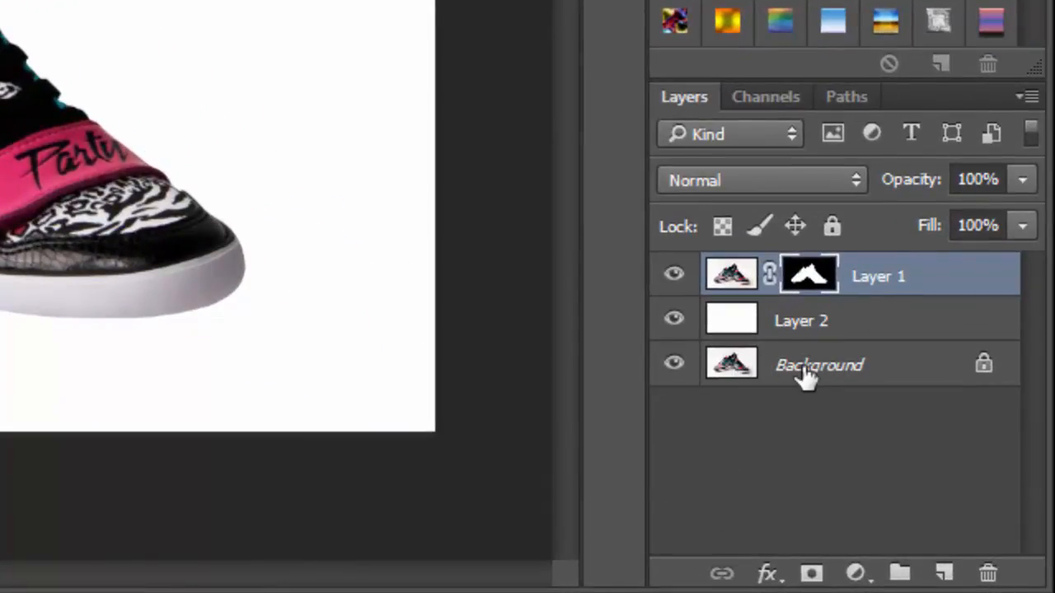
# - Hide Layer 1 and Layer 2, then lasso a loose selection around both shoes and their shadows
pyautogui.click(674, 276)
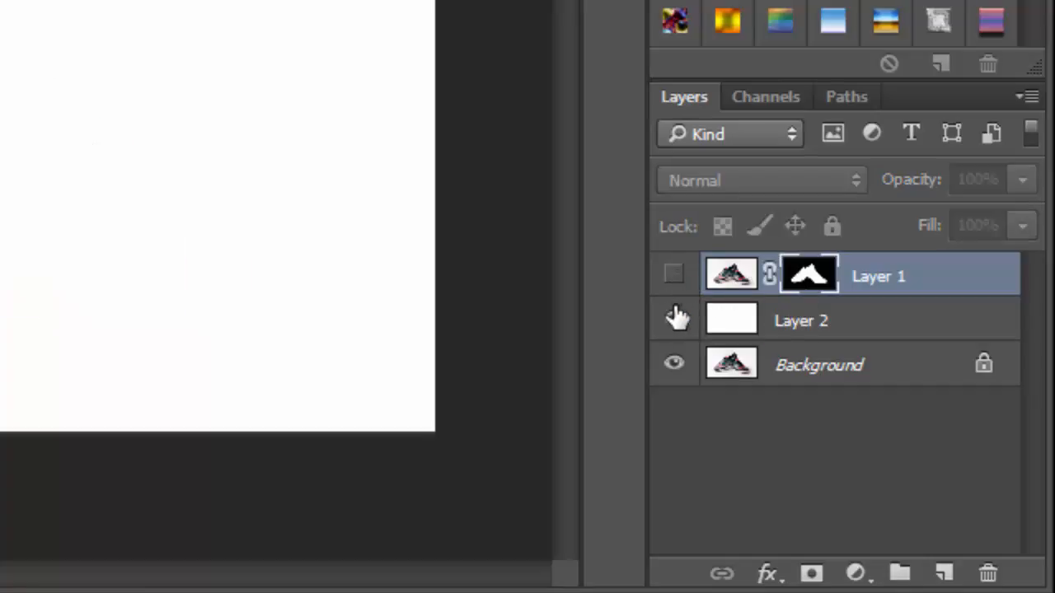
pyautogui.click(674, 320)
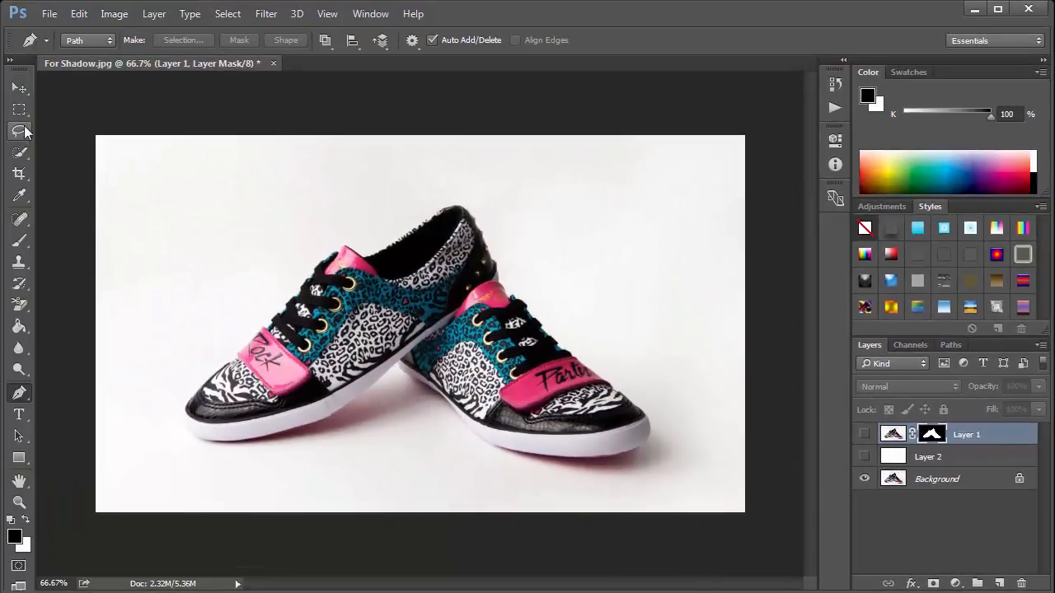
pyautogui.click(24, 134)
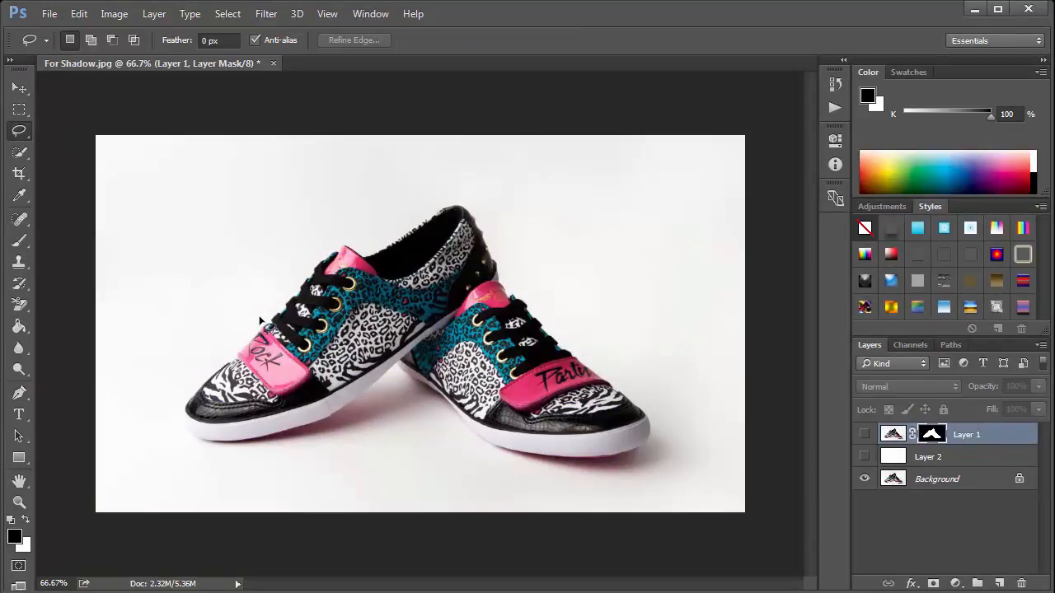
pyautogui.moveTo(261, 314)
pyautogui.mouseDown()
pyautogui.moveTo(201, 347)
pyautogui.moveTo(172, 390)
pyautogui.moveTo(168, 443)
pyautogui.moveTo(188, 463)
pyautogui.moveTo(297, 474)
pyautogui.moveTo(353, 460)
pyautogui.moveTo(412, 424)
pyautogui.moveTo(464, 466)
pyautogui.moveTo(545, 490)
pyautogui.moveTo(662, 490)
pyautogui.moveTo(704, 464)
pyautogui.moveTo(714, 426)
pyautogui.moveTo(672, 390)
pyautogui.moveTo(592, 354)
pyautogui.mouseUp()
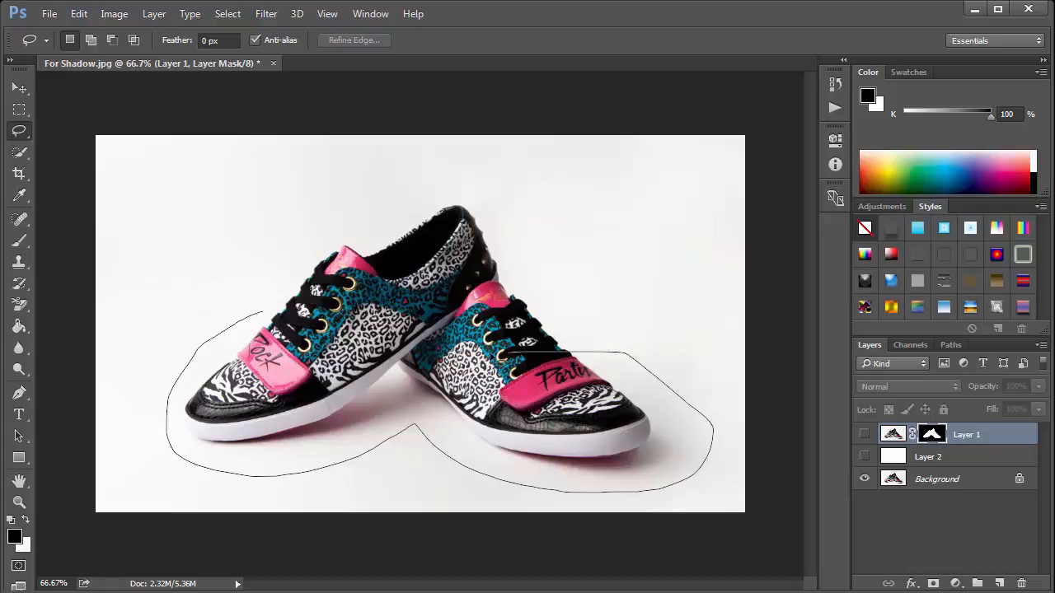
pyautogui.moveTo(495, 356); pyautogui.dragTo(425, 344)
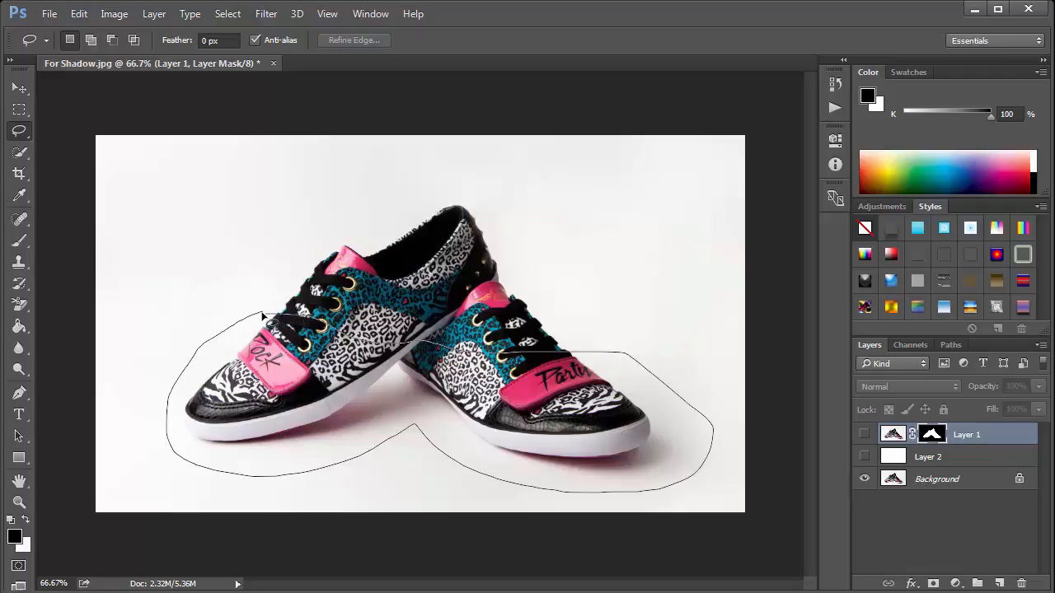
pyautogui.moveTo(258, 315); pyautogui.dragTo(259, 314)
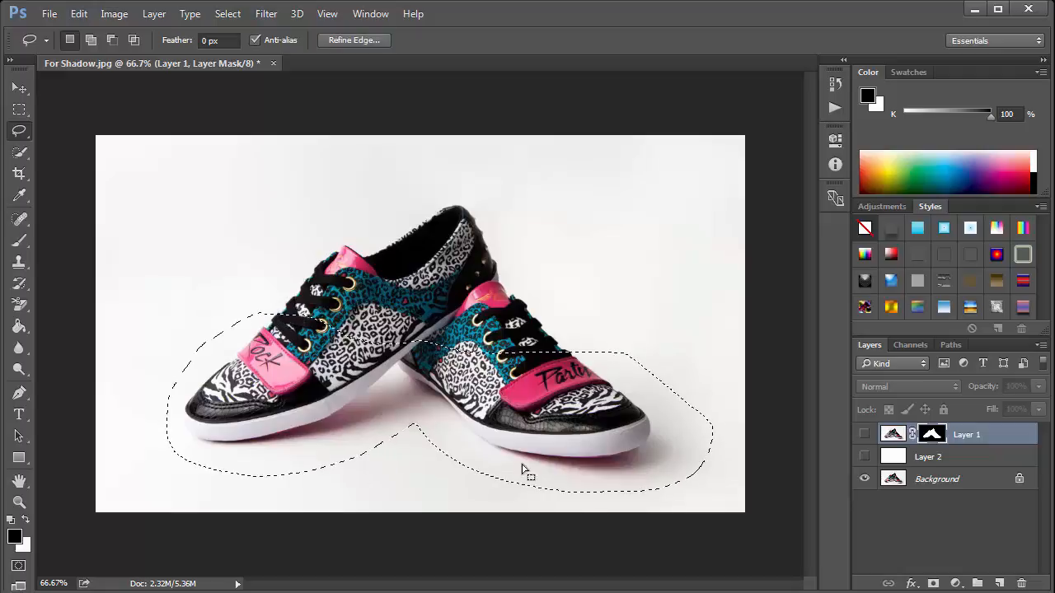
# - Feather the selection with a radius of 25 pixels
pyautogui.click(227, 14)
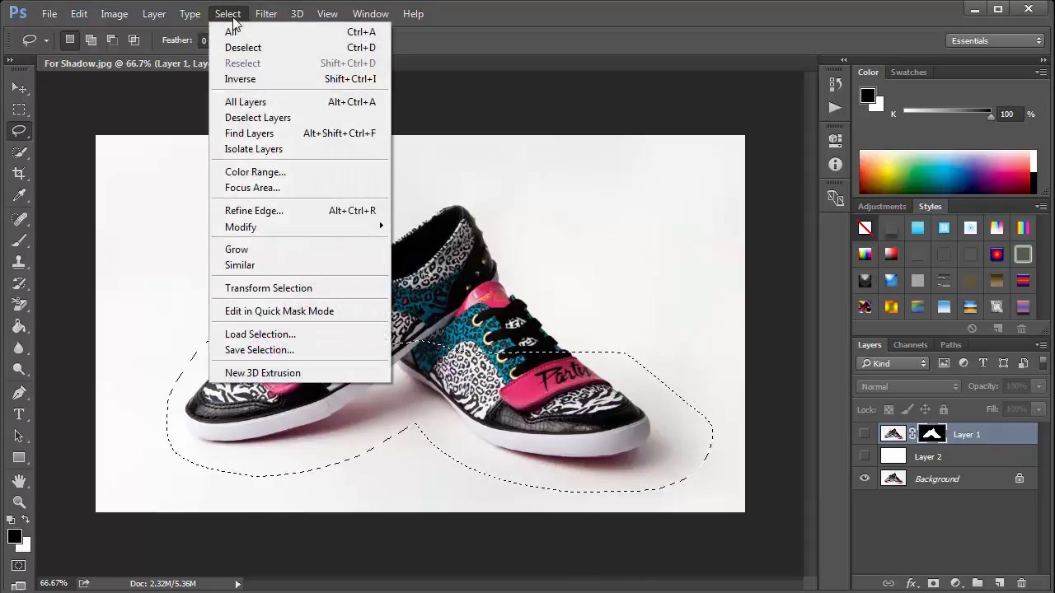
pyautogui.moveTo(241, 231)
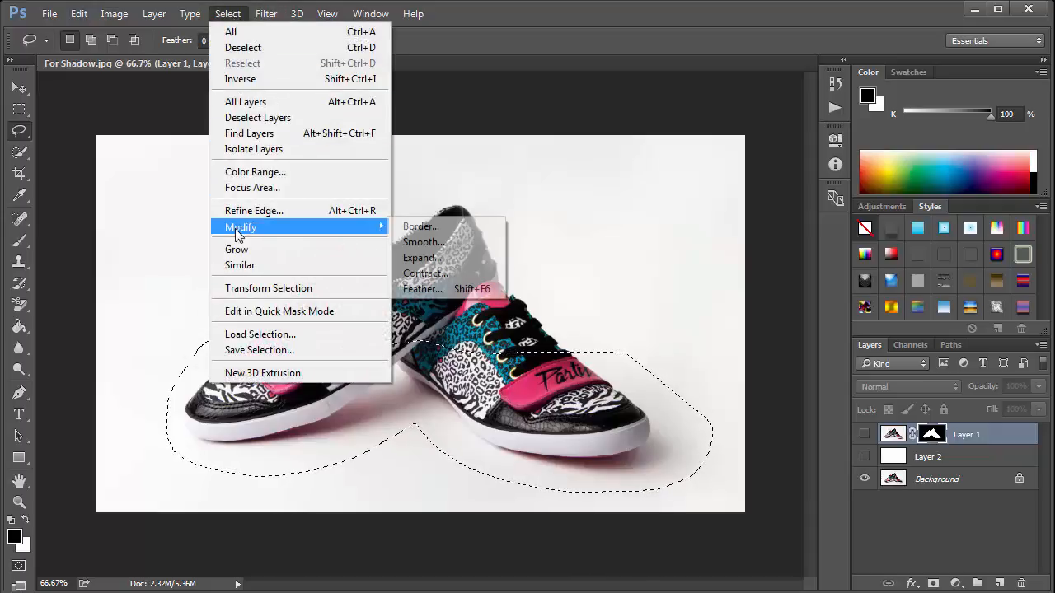
pyautogui.click(449, 288)
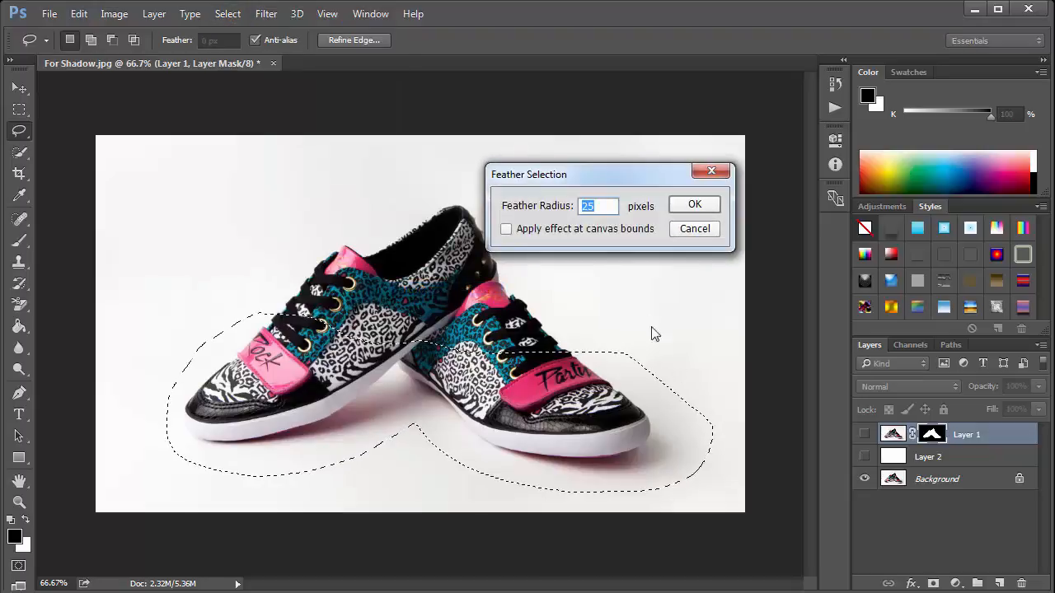
pyautogui.moveTo(643, 176); pyautogui.dragTo(700, 215)
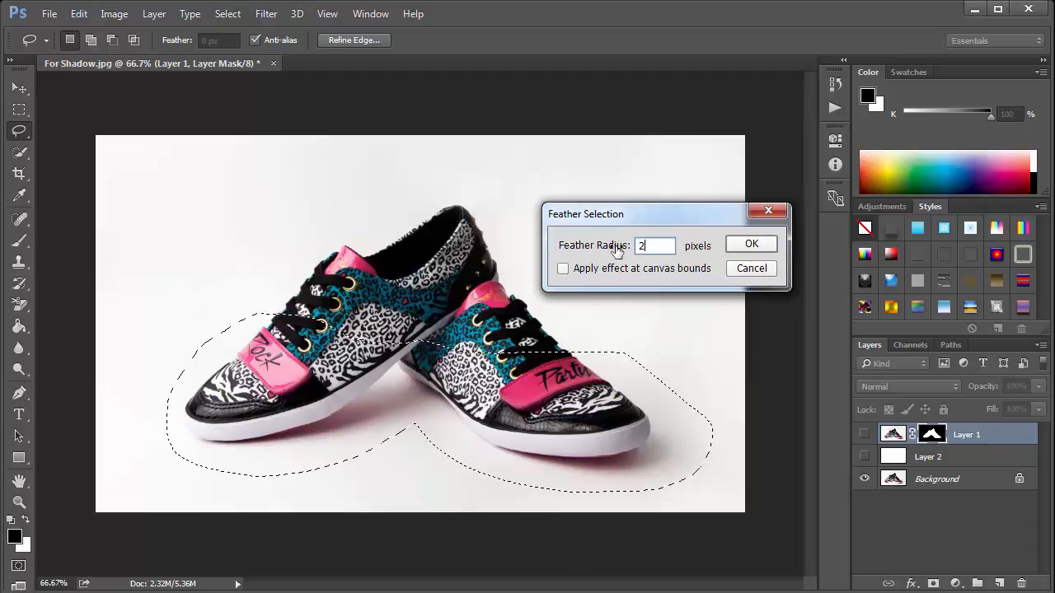
pyautogui.click(756, 247)
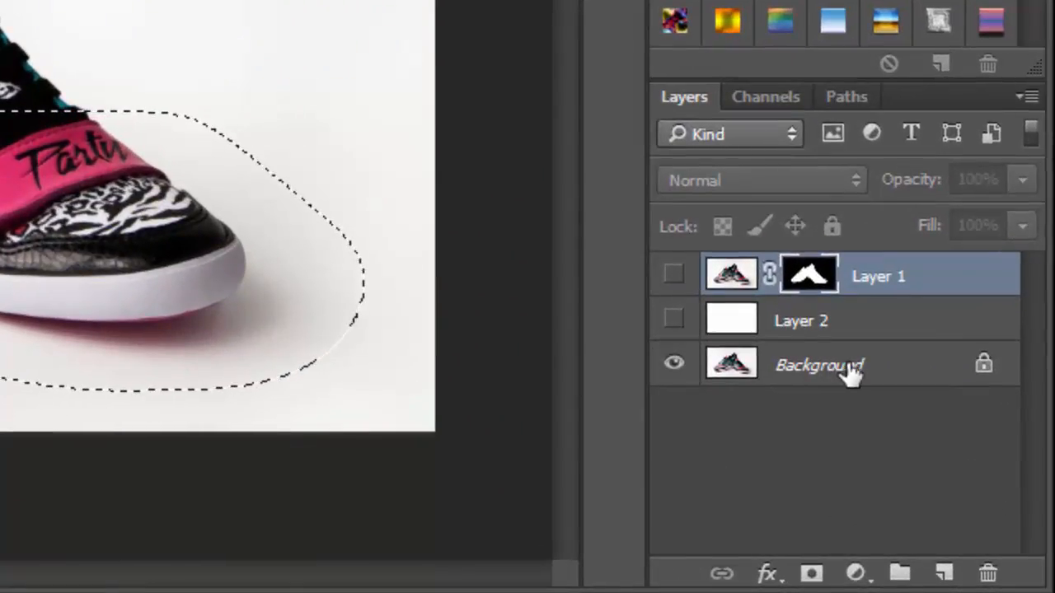
# - Copy the feathered selection from the Background into a new layer
pyautogui.click(857, 372)
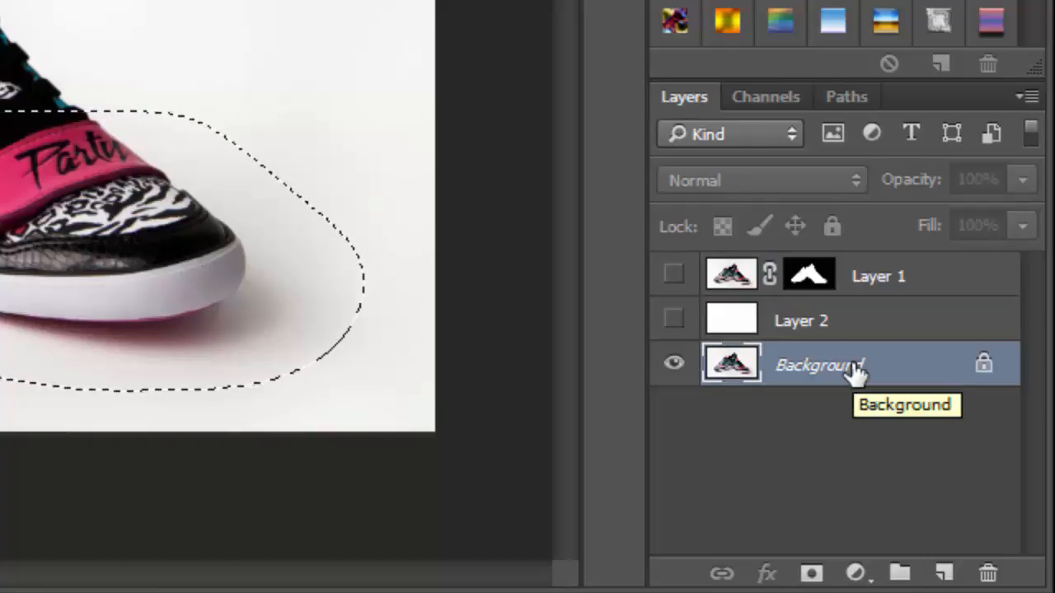
pyautogui.hotkey('ctrl', 'j')
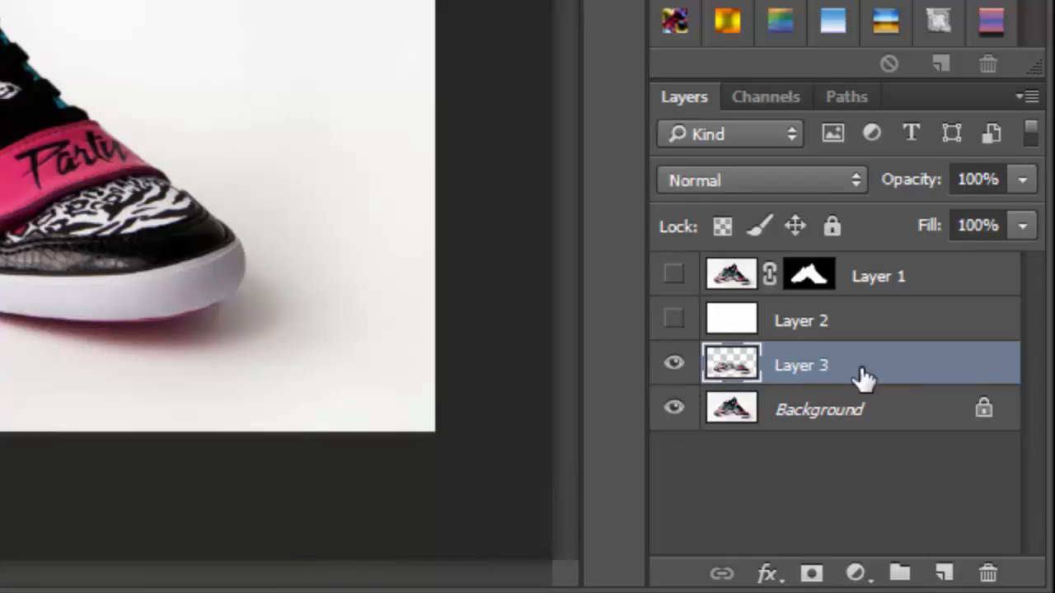
# - Hide the Background, move Layer 3 above Layer 2 and show Layer 2
pyautogui.click(674, 409)
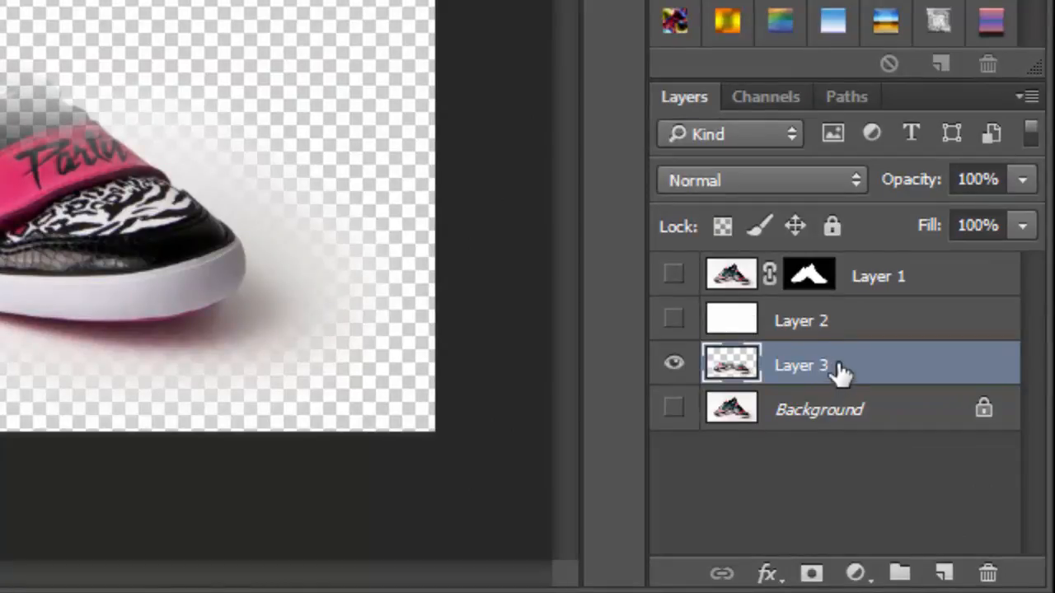
pyautogui.moveTo(841, 373); pyautogui.dragTo(845, 317)
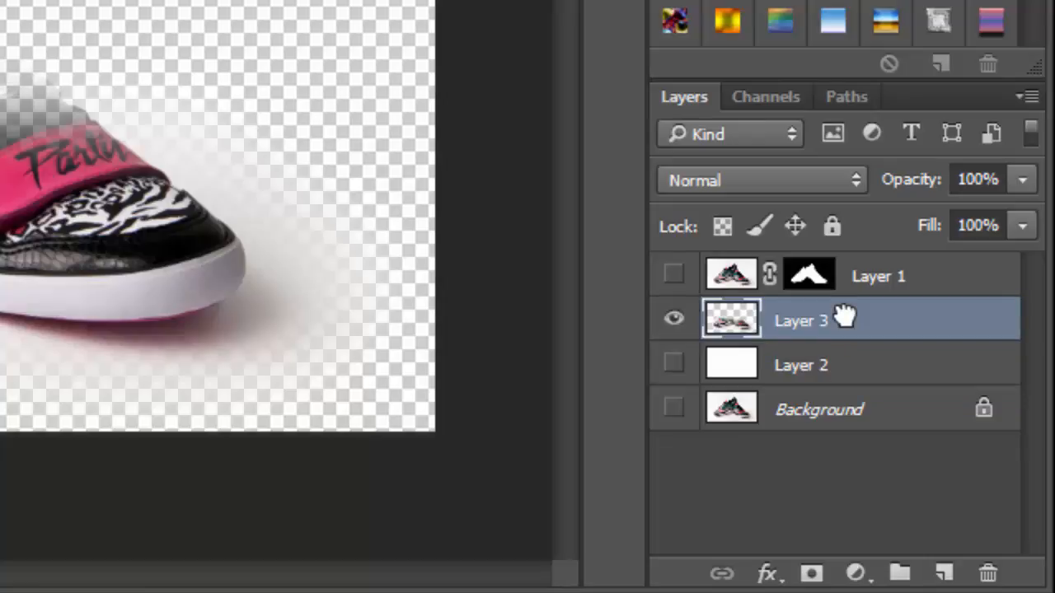
pyautogui.click(674, 368)
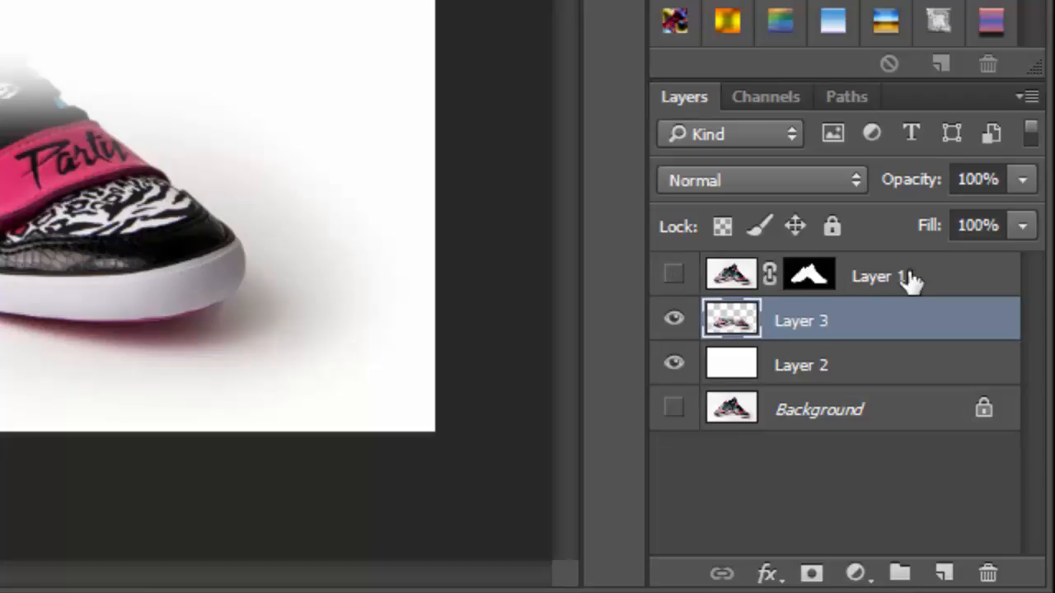
# - Show Layer 1 and add a Levels adjustment above it with the black input level set to 253
pyautogui.click(673, 277)
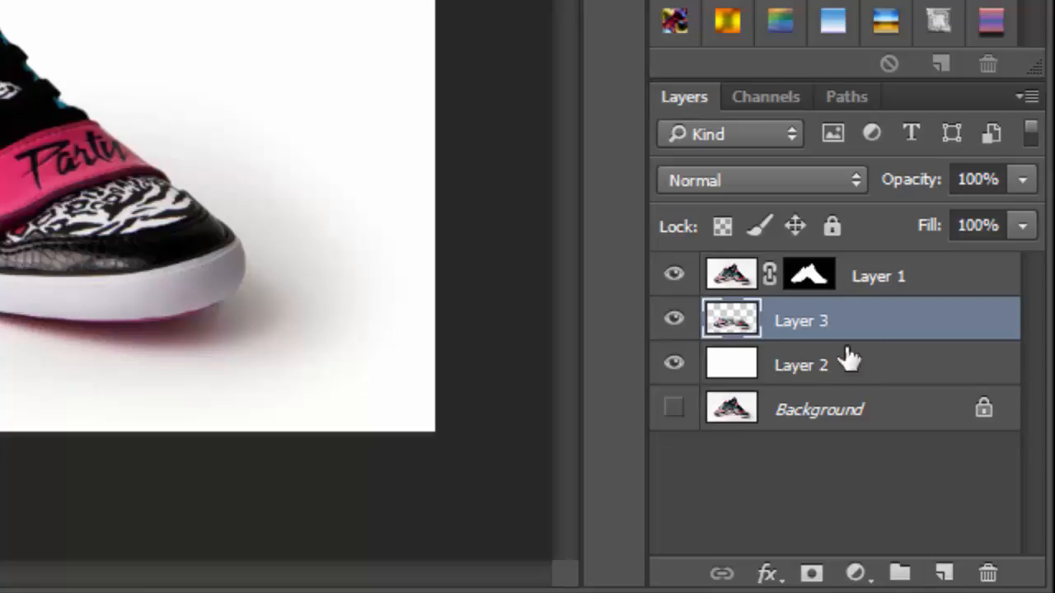
pyautogui.click(911, 279)
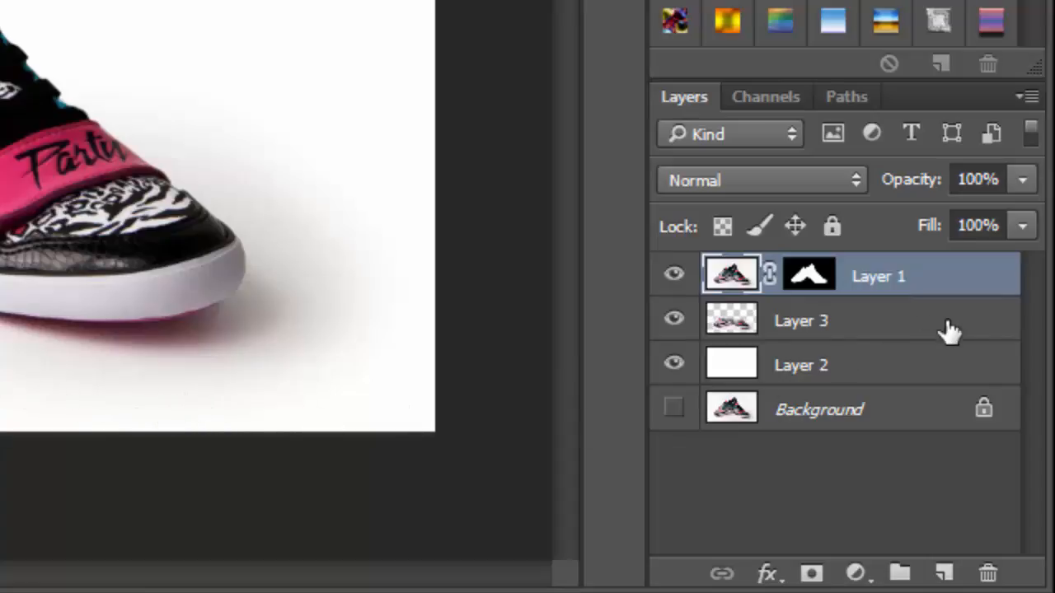
pyautogui.click(871, 582)
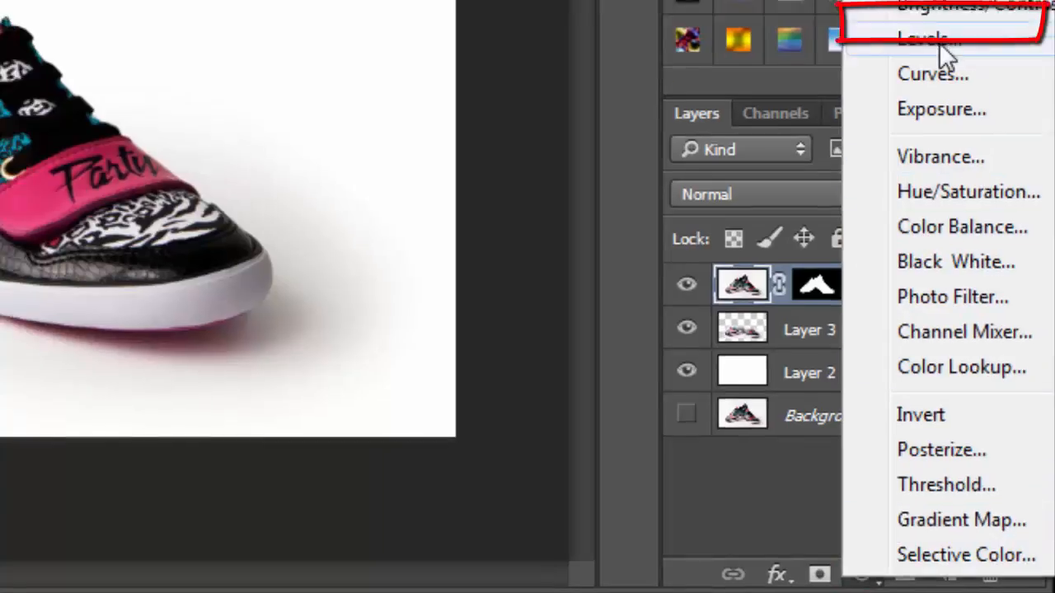
pyautogui.click(927, 21)
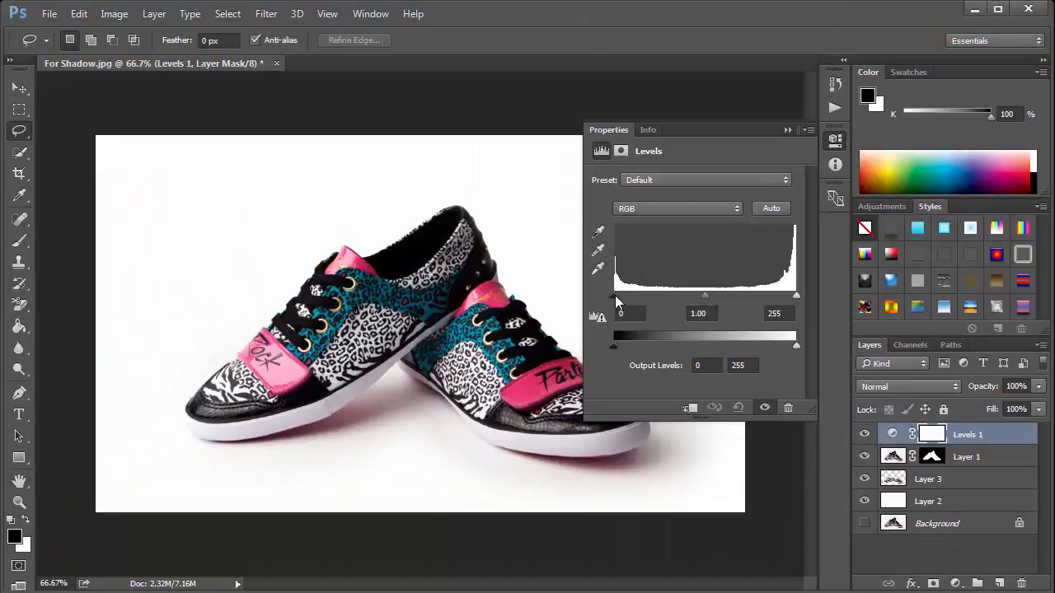
pyautogui.moveTo(615, 295); pyautogui.dragTo(803, 290)
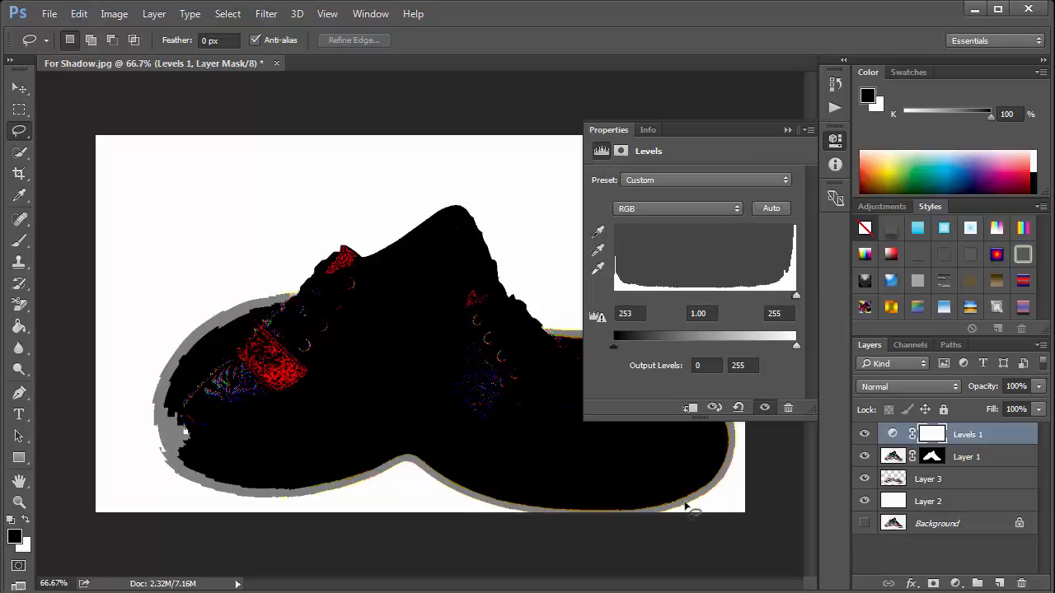
pyautogui.click(787, 130)
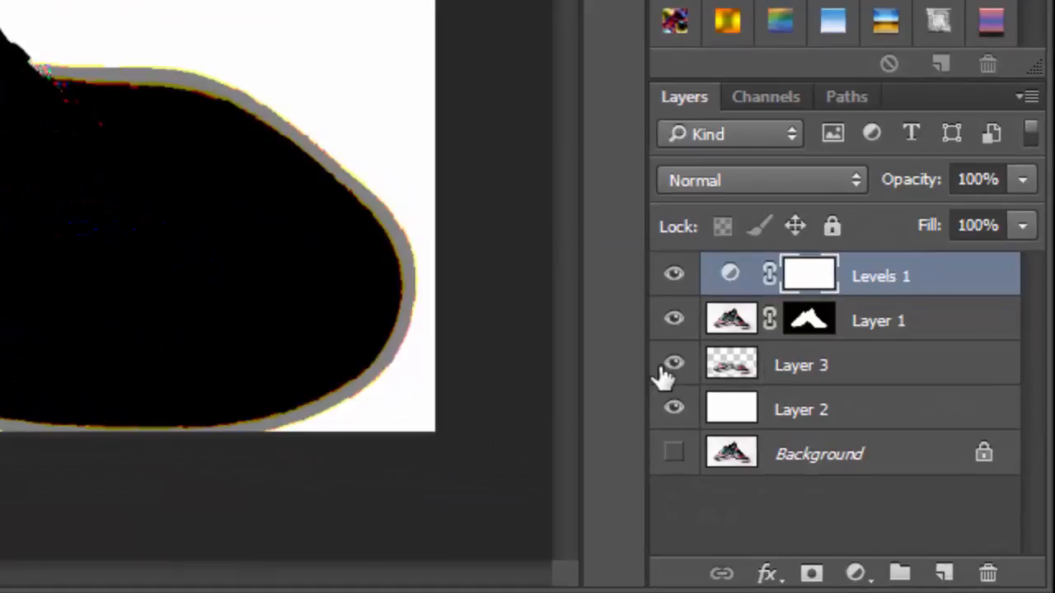
# - Hide Levels 1, Layer 1 and Layer 2, then add a layer mask to Layer 3
pyautogui.click(676, 323)
pyautogui.click(674, 275)
pyautogui.click(674, 410)
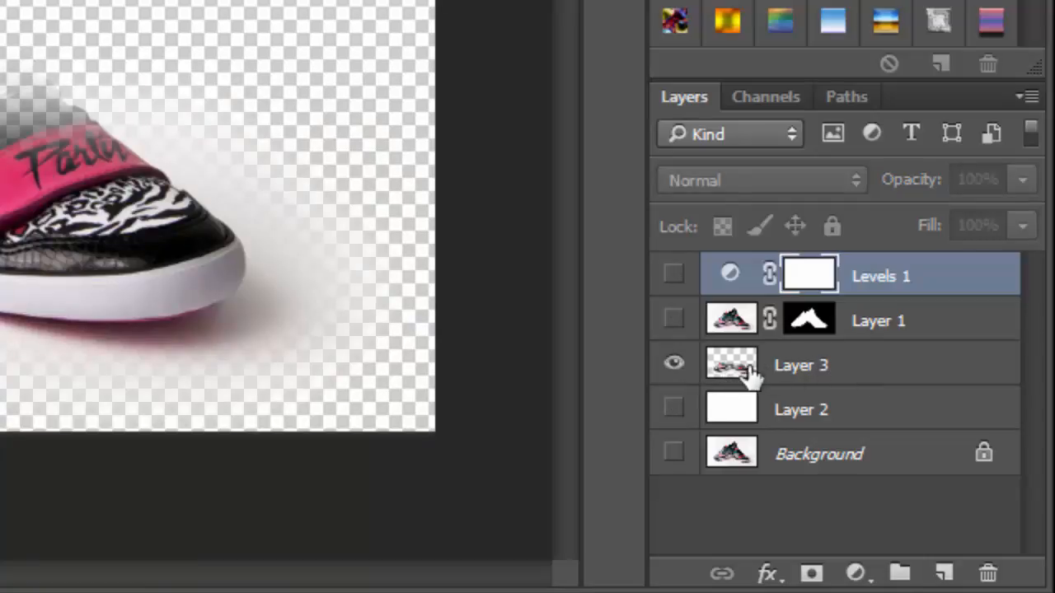
pyautogui.click(854, 371)
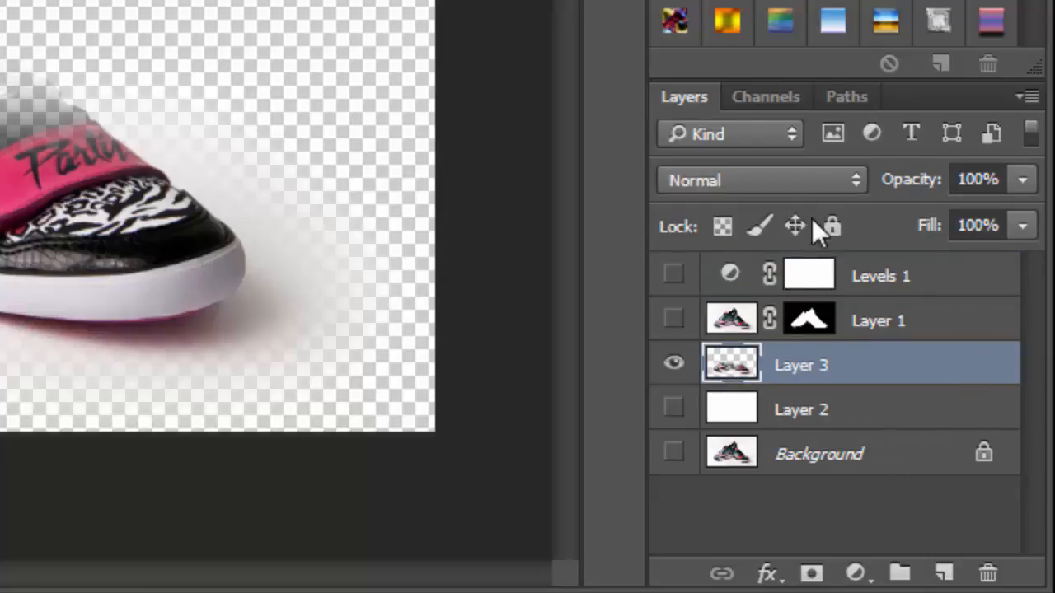
pyautogui.click(812, 575)
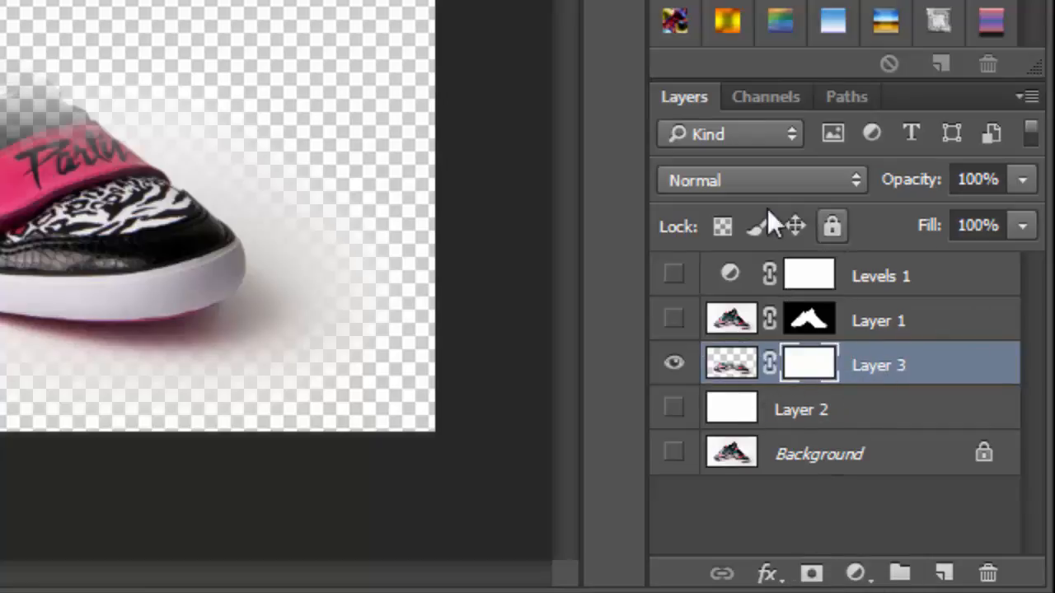
# - Show all layers again and paint black on Layer 3's mask with a 175 px brush to remove excess shadow area
pyautogui.click(675, 277)
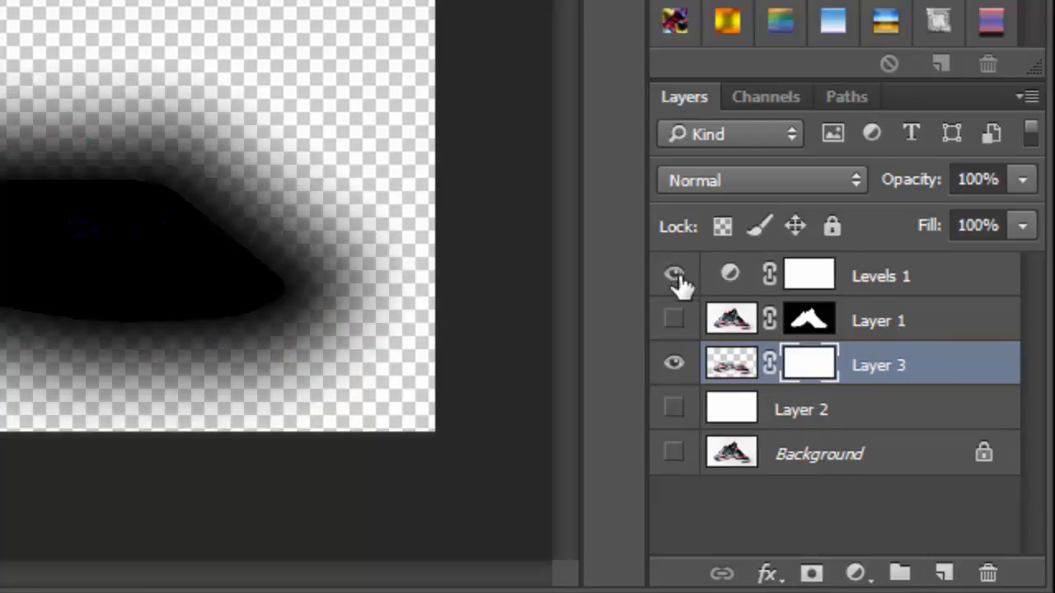
pyautogui.click(675, 322)
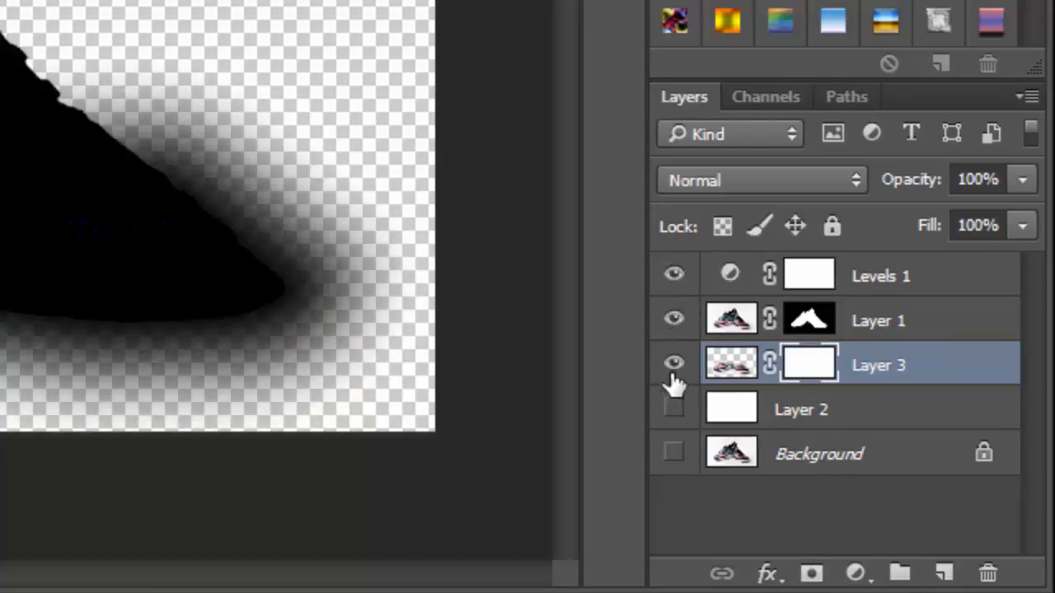
pyautogui.click(675, 410)
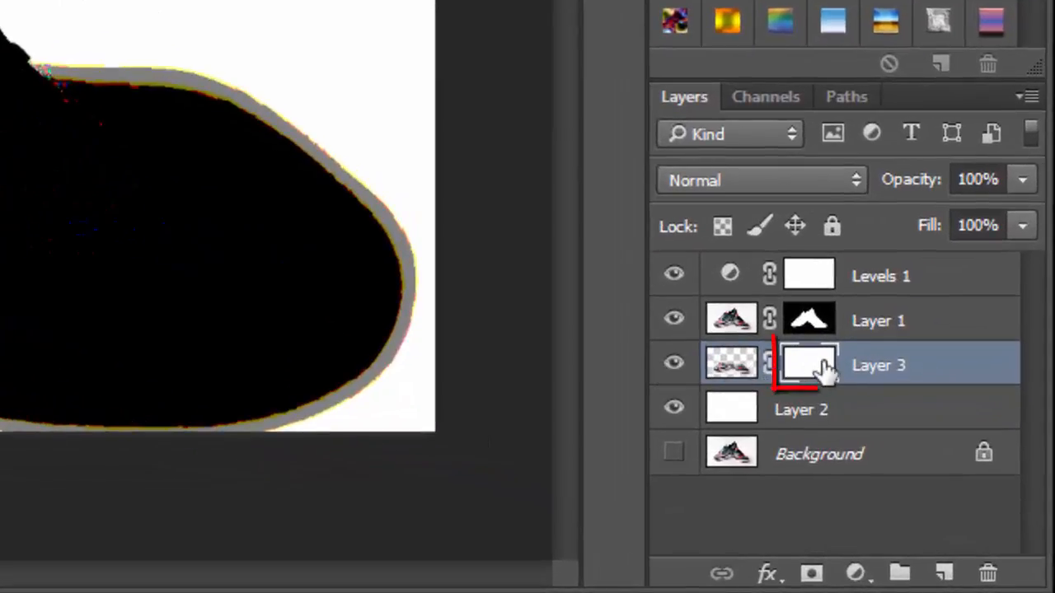
pyautogui.press('b')
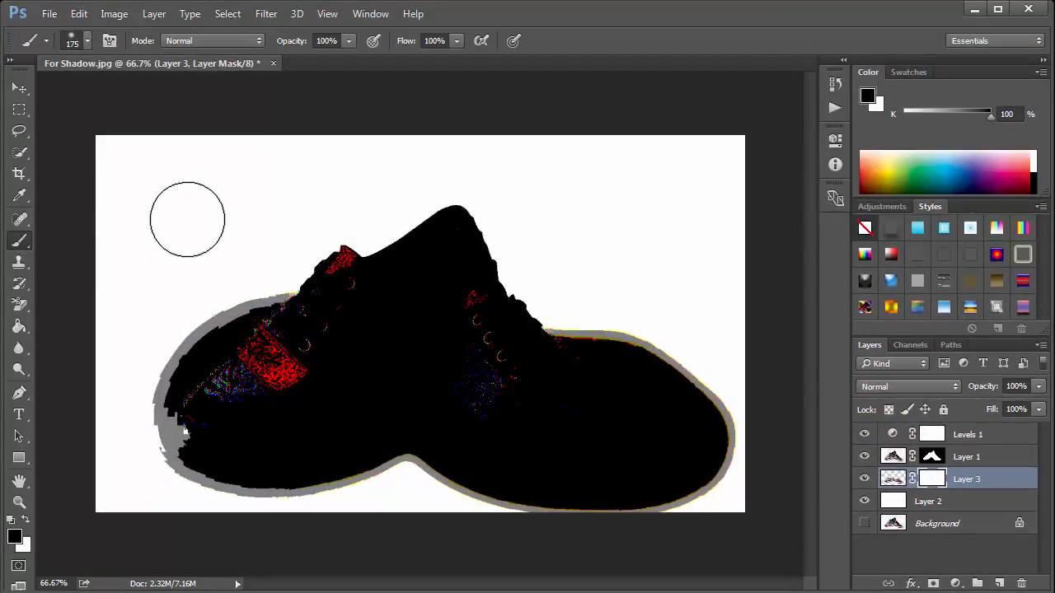
pyautogui.press(']')
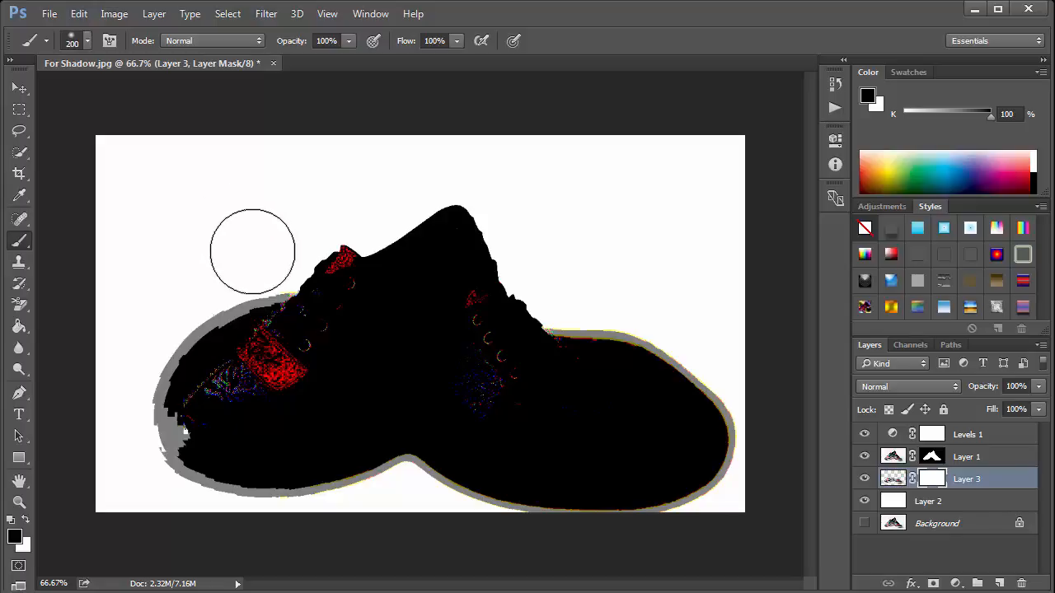
pyautogui.press(']')
pyautogui.press('[')
pyautogui.press('[')
pyautogui.press('[')
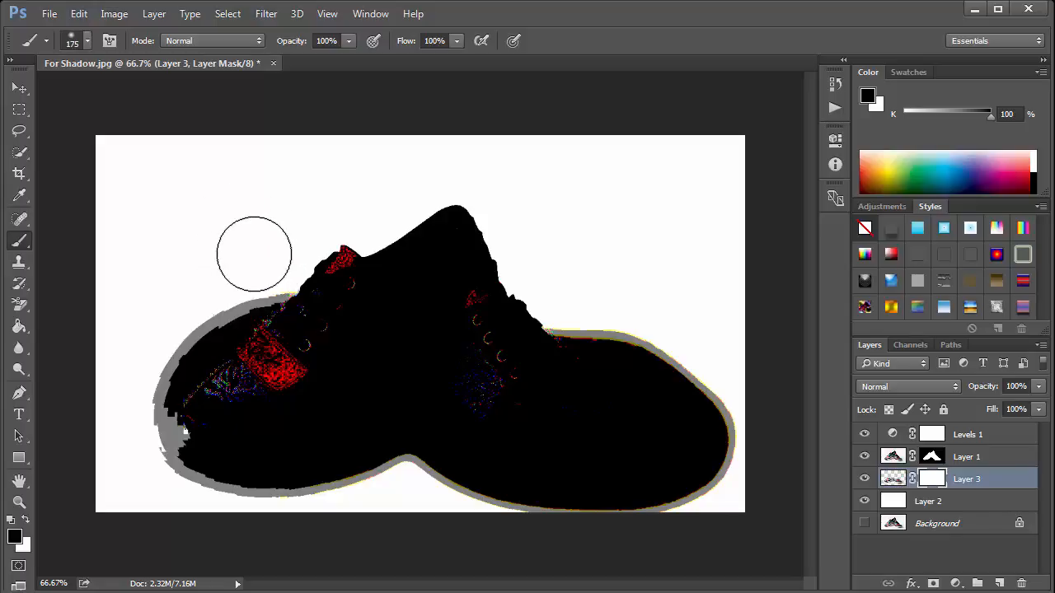
pyautogui.moveTo(271, 270)
pyautogui.mouseDown()
pyautogui.moveTo(170, 358)
pyautogui.moveTo(275, 289)
pyautogui.moveTo(160, 381)
pyautogui.moveTo(188, 336)
pyautogui.moveTo(139, 437)
pyautogui.moveTo(294, 513)
pyautogui.moveTo(160, 481)
pyautogui.moveTo(322, 513)
pyautogui.moveTo(169, 471)
pyautogui.moveTo(245, 502)
pyautogui.moveTo(346, 514)
pyautogui.moveTo(404, 502)
pyautogui.moveTo(601, 561)
pyautogui.moveTo(488, 537)
pyautogui.moveTo(603, 537)
pyautogui.moveTo(448, 494)
pyautogui.moveTo(697, 518)
pyautogui.moveTo(603, 523)
pyautogui.moveTo(569, 503)
pyautogui.mouseUp()
pyautogui.moveTo(596, 302)
pyautogui.mouseDown()
pyautogui.moveTo(610, 324)
pyautogui.moveTo(710, 366)
pyautogui.moveTo(582, 307)
pyautogui.moveTo(721, 375)
pyautogui.moveTo(732, 464)
pyautogui.moveTo(693, 500)
pyautogui.moveTo(760, 437)
pyautogui.moveTo(734, 461)
pyautogui.moveTo(658, 492)
pyautogui.moveTo(588, 504)
pyautogui.moveTo(671, 505)
pyautogui.moveTo(554, 509)
pyautogui.moveTo(445, 491)
pyautogui.moveTo(558, 504)
pyautogui.mouseUp()
pyautogui.moveTo(278, 283); pyautogui.dragTo(177, 362)
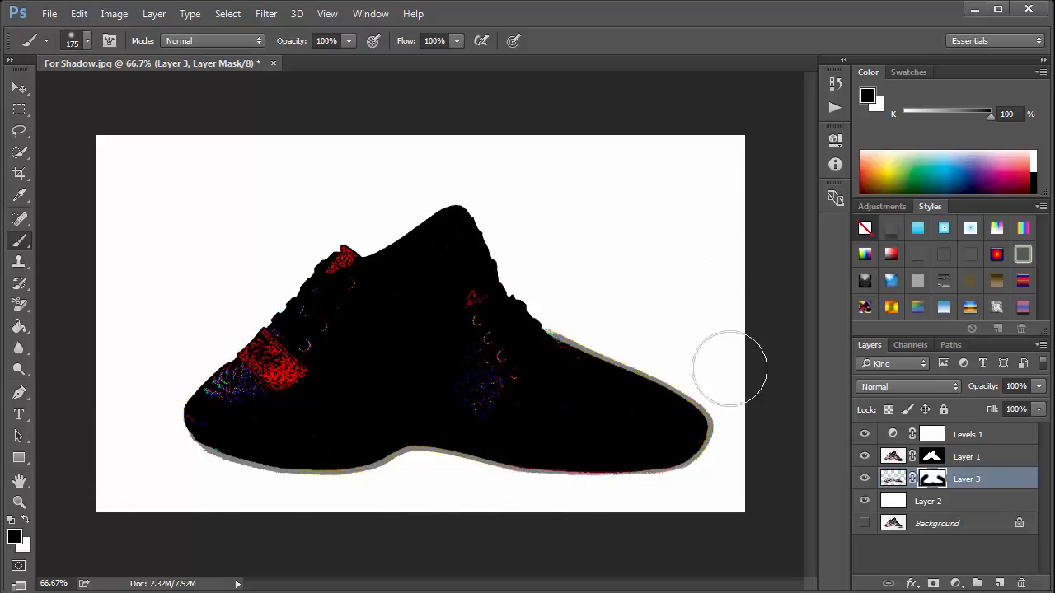
# - Delete the Levels 1 adjustment layer
pyautogui.click(864, 434)
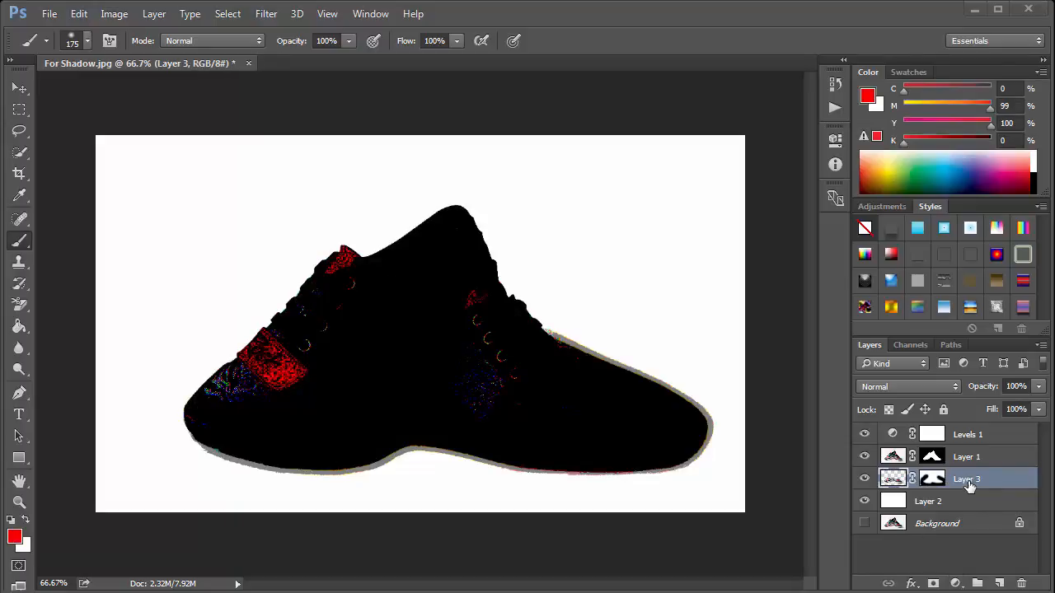
pyautogui.click(978, 439)
pyautogui.moveTo(989, 436); pyautogui.dragTo(1022, 581)
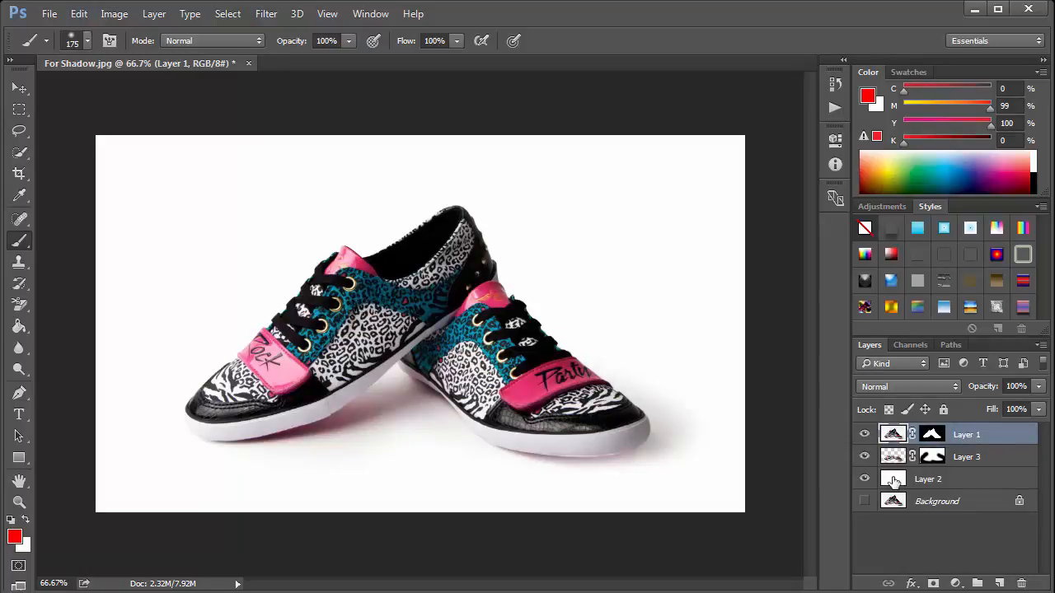
# - Select Layer 2 and try to fill it with a foreground color picked in the Color Picker
pyautogui.click(997, 457)
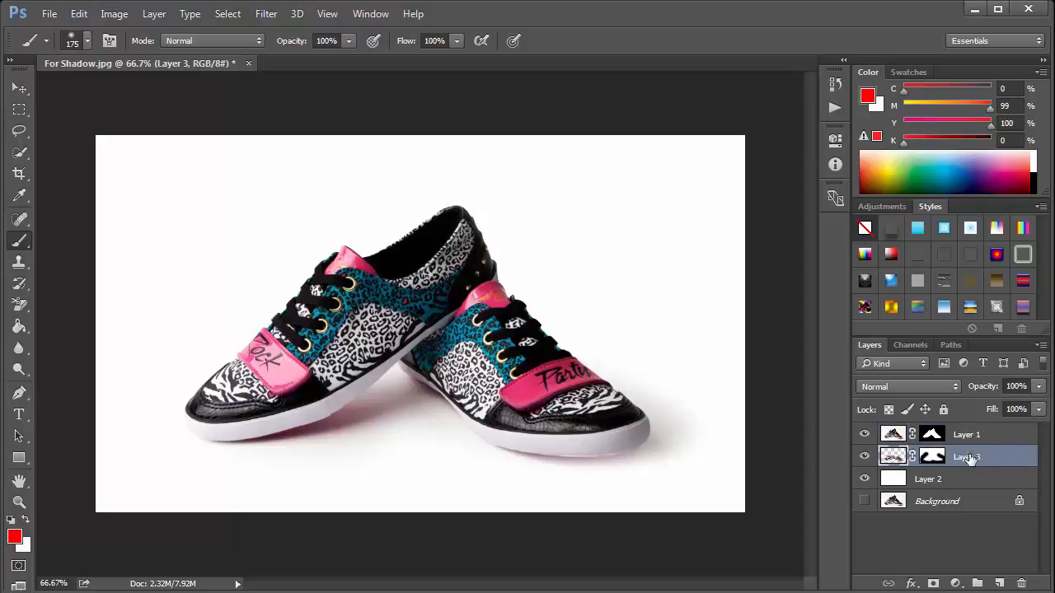
pyautogui.click(913, 481)
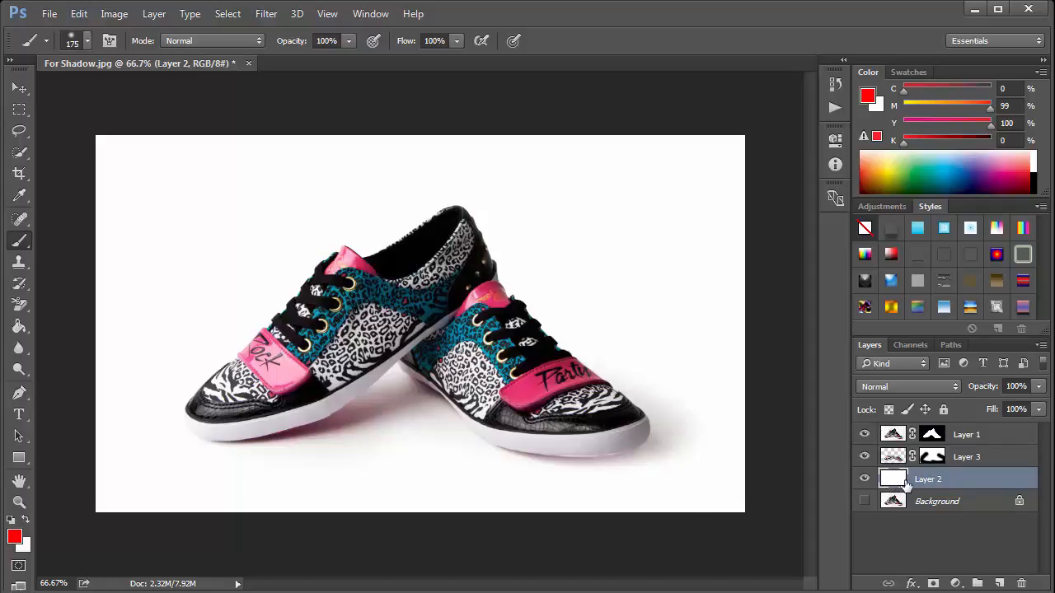
pyautogui.click(14, 537)
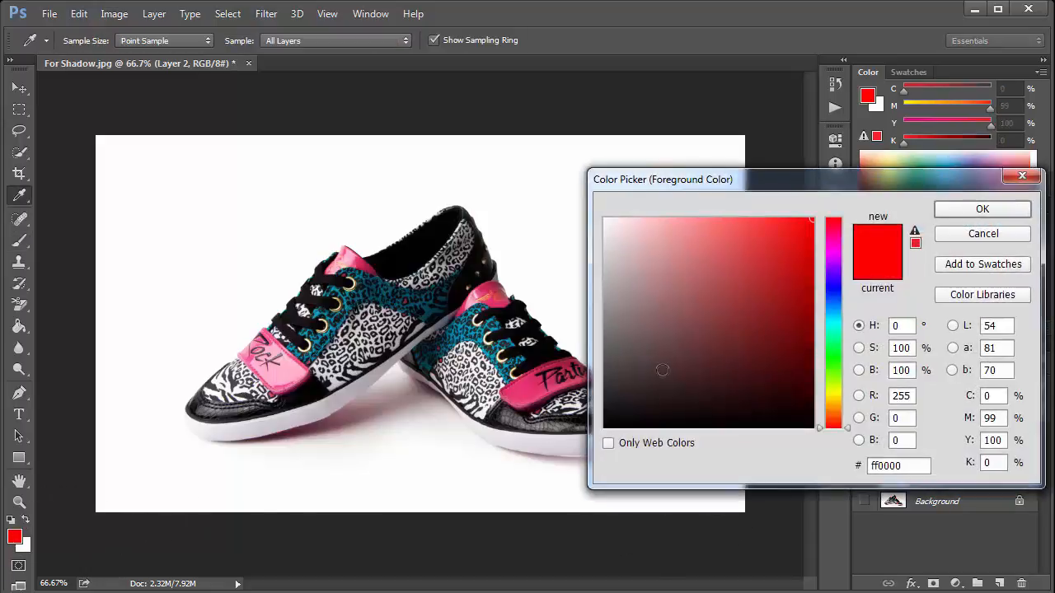
pyautogui.moveTo(785, 241); pyautogui.dragTo(816, 213)
pyautogui.click(944, 212)
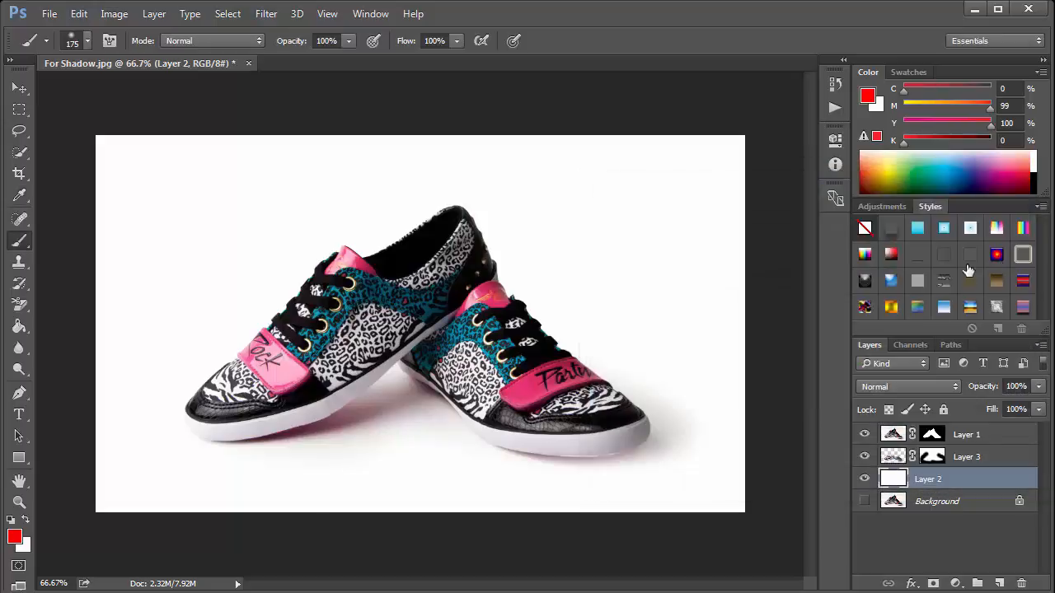
pyautogui.hotkey('alt', 'BackSpace')
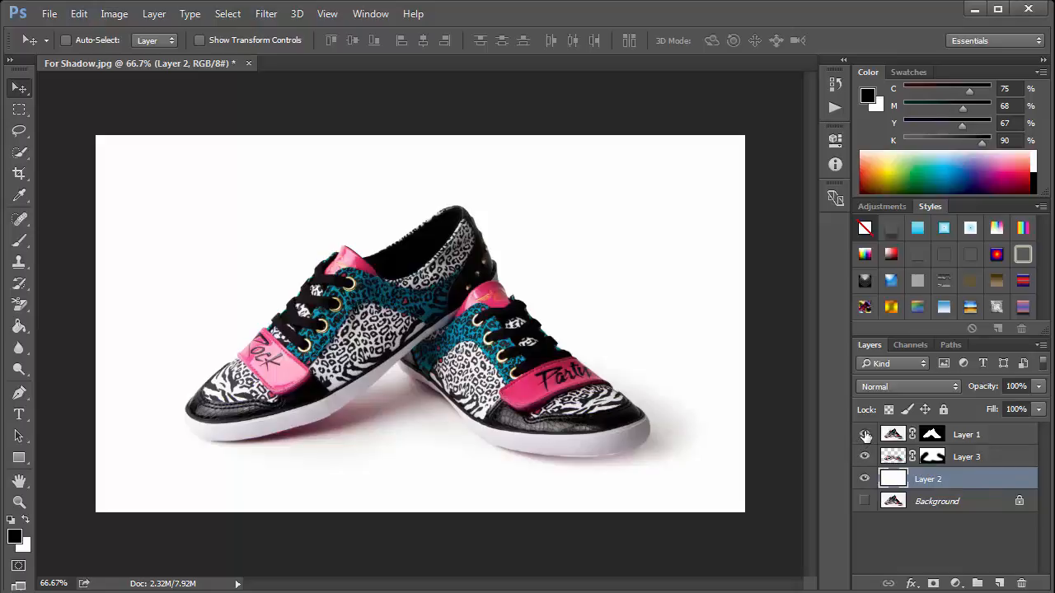
# - With Layer 1 and Layer 2 hidden, load Layer 3's Blue channel as a selection and invert it
pyautogui.click(865, 435)
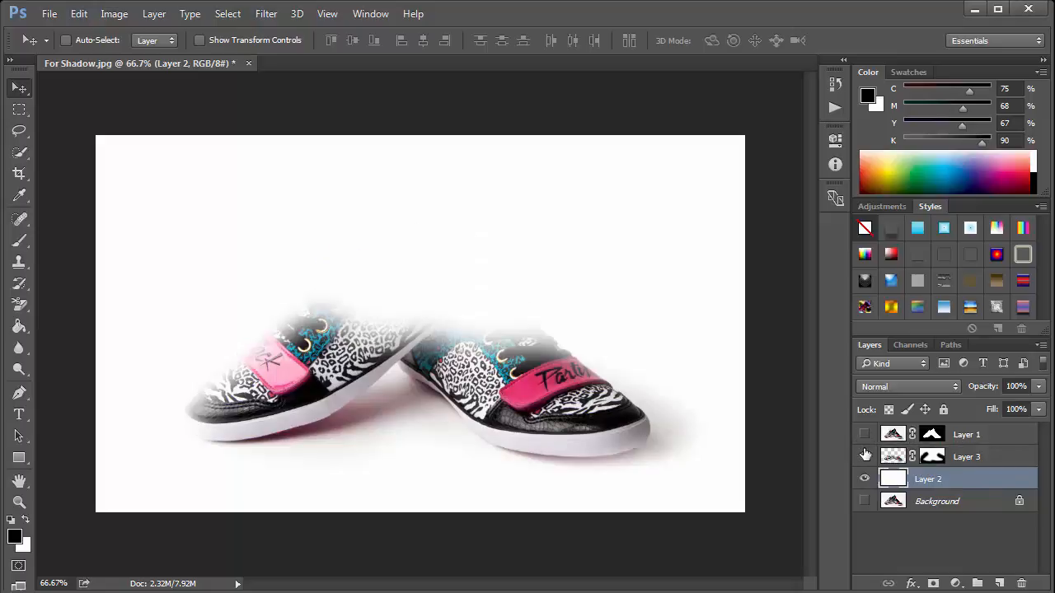
pyautogui.click(864, 479)
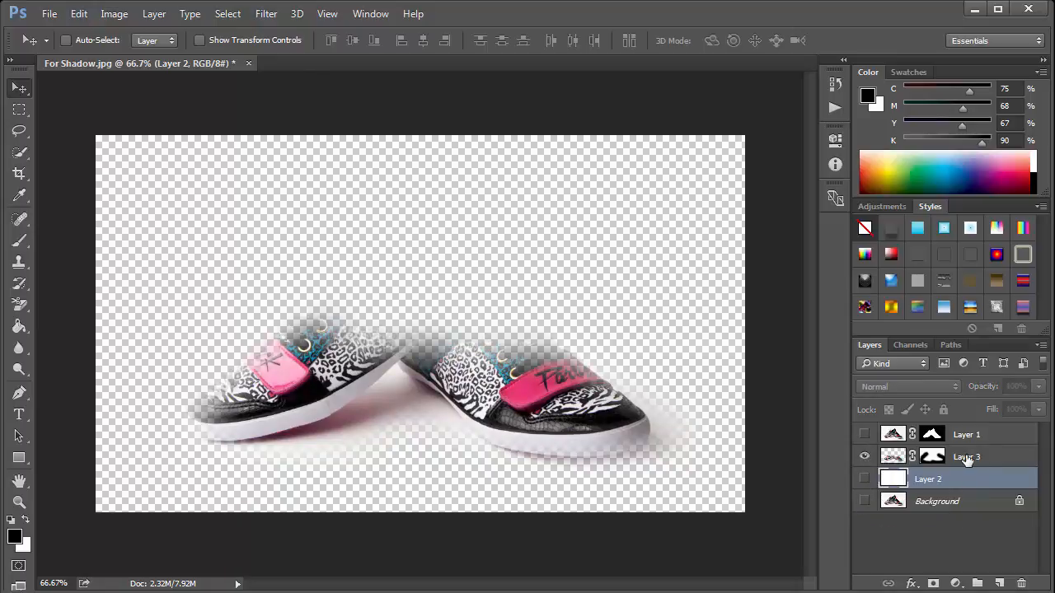
pyautogui.click(978, 457)
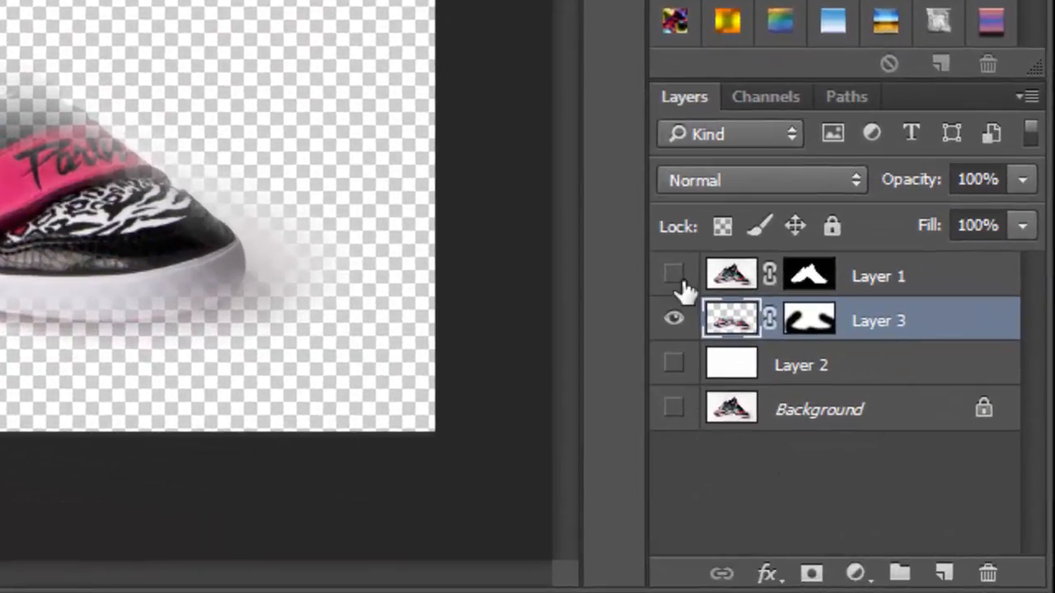
pyautogui.click(769, 101)
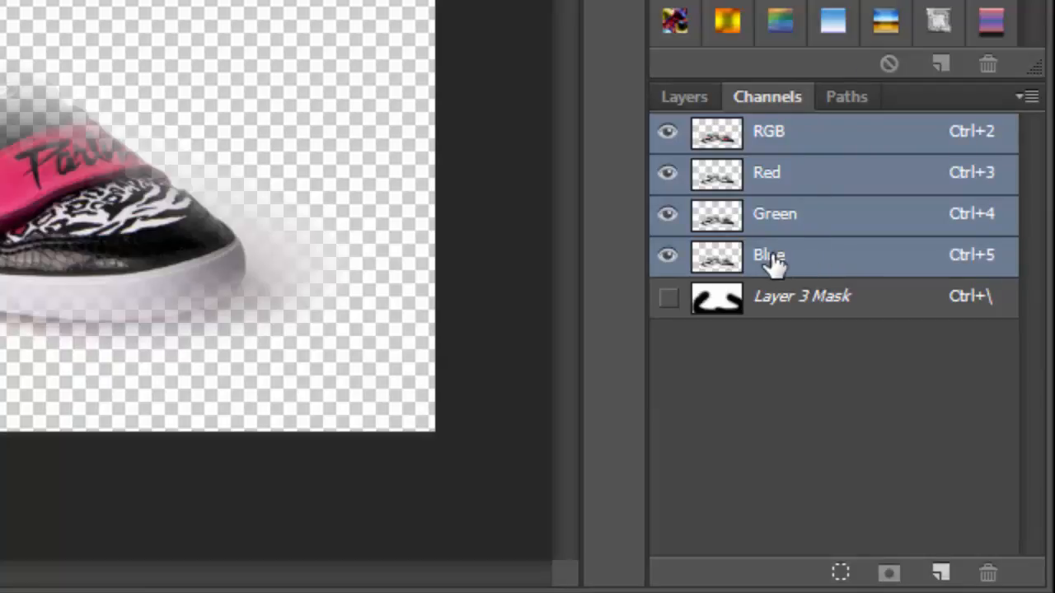
pyautogui.click(830, 262)
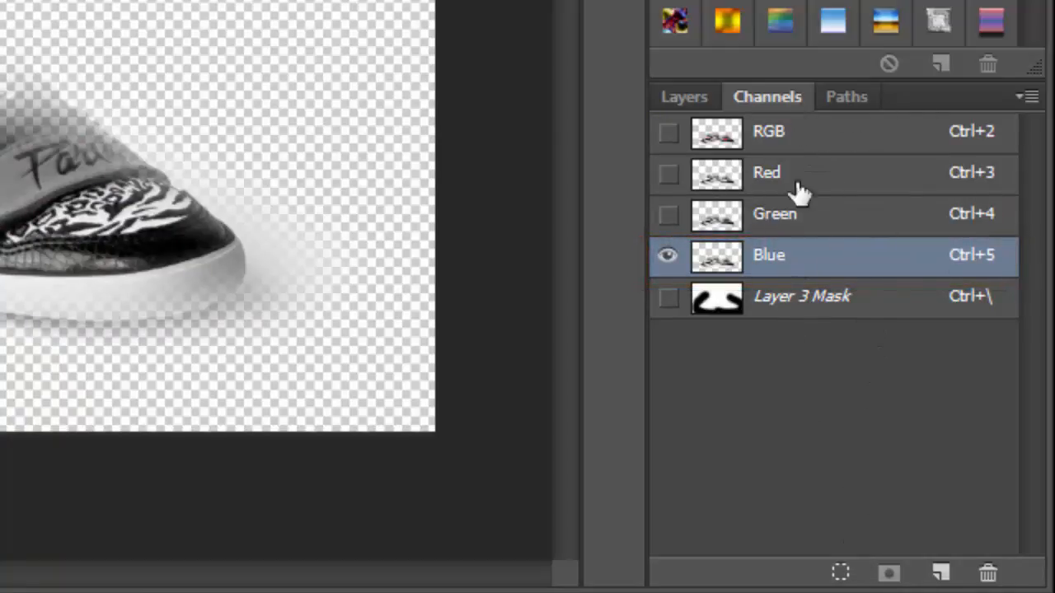
pyautogui.click(840, 575)
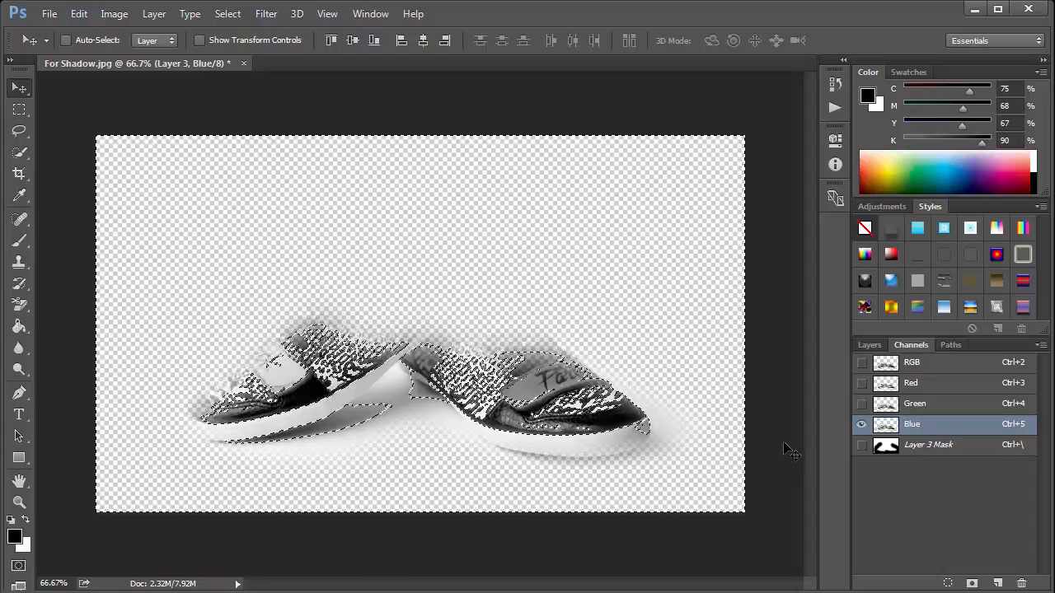
pyautogui.hotkey('ctrl', 'shift', 'i')
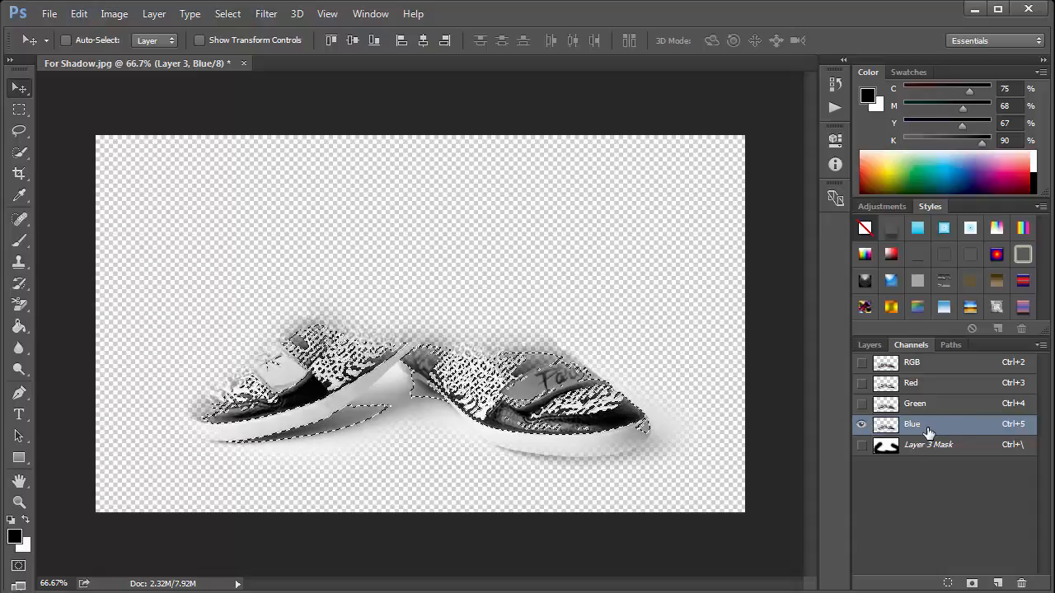
# - Add a new layer above Layer 3, fill the loaded selection on it with black, and deselect
pyautogui.hotkey('ctrl', 'c')
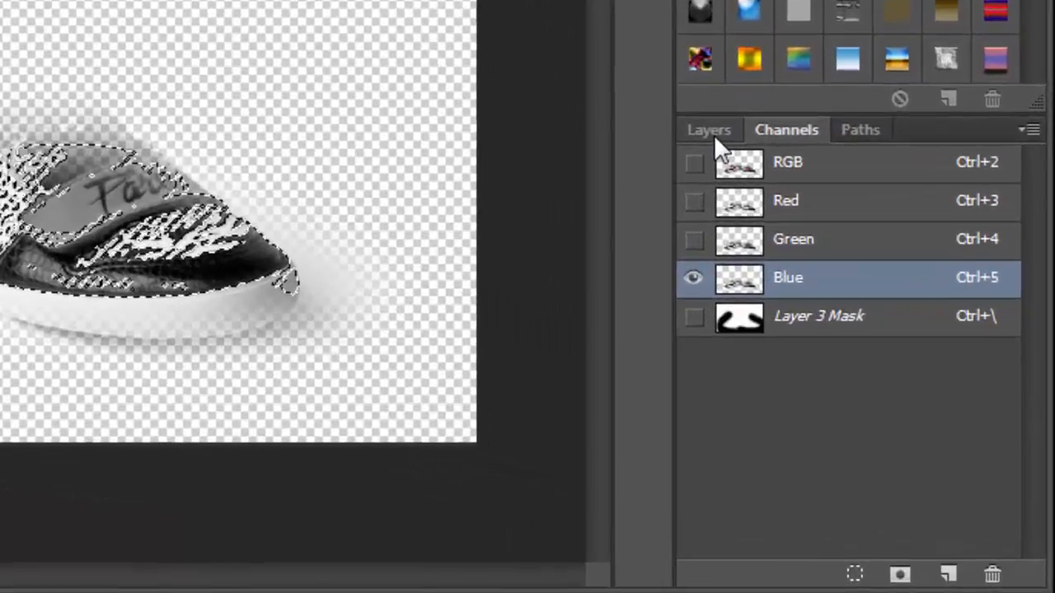
pyautogui.click(872, 350)
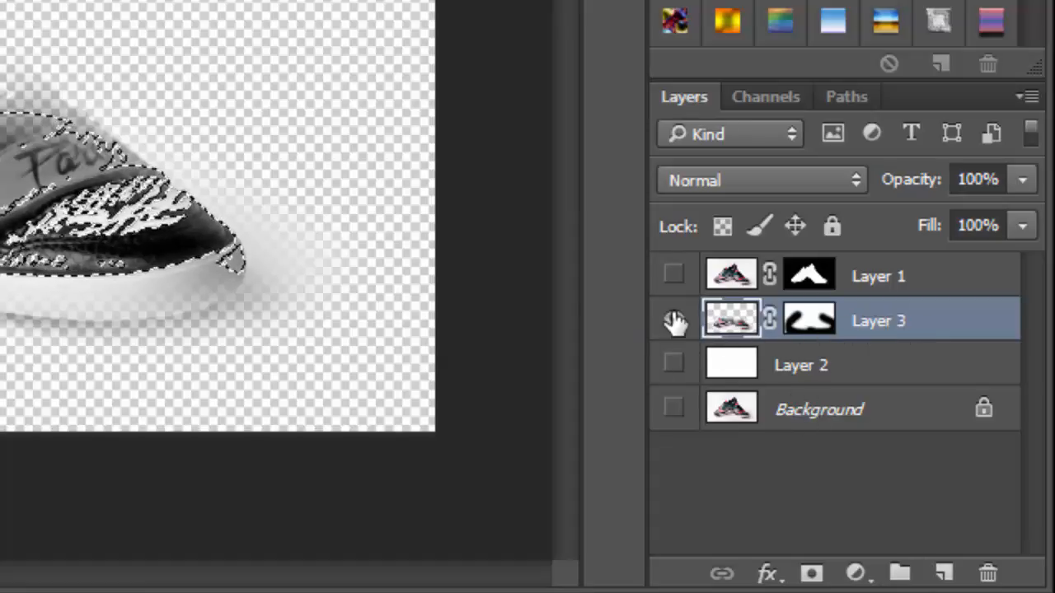
pyautogui.click(946, 574)
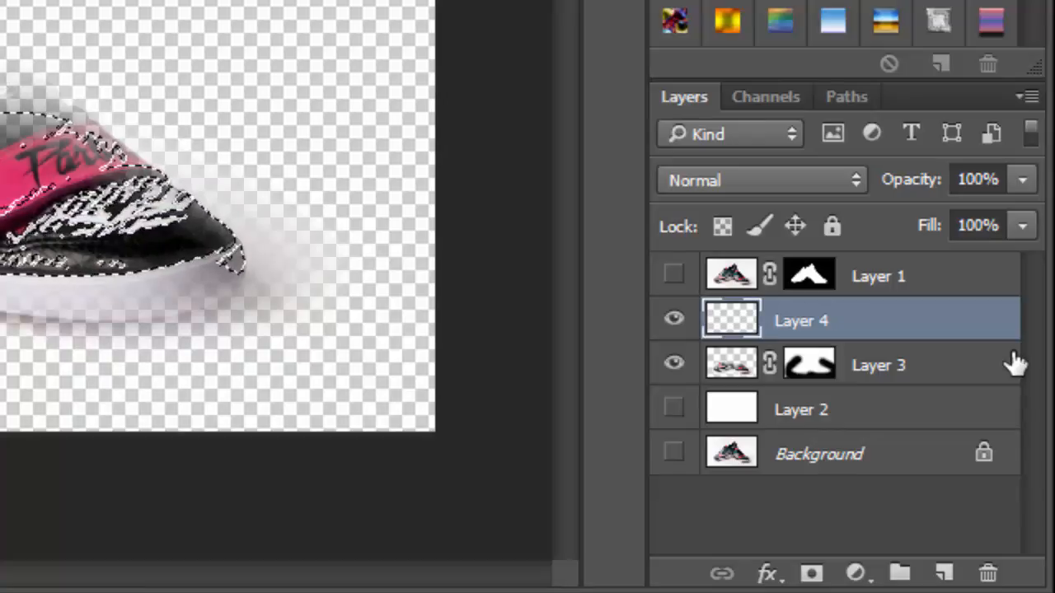
pyautogui.hotkey('alt', 'BackSpace')
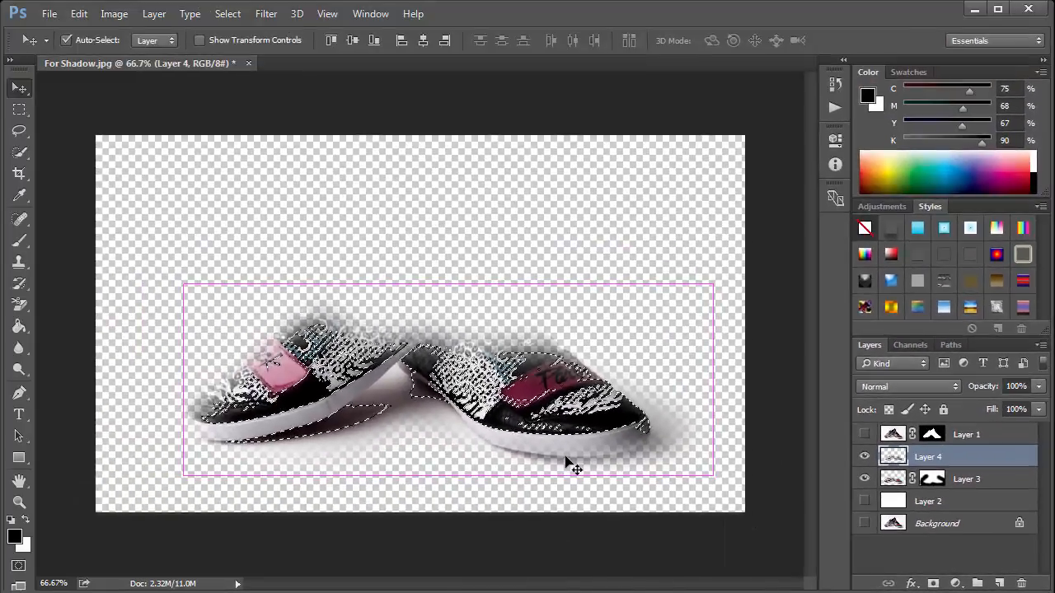
pyautogui.hotkey('ctrl', 'd')
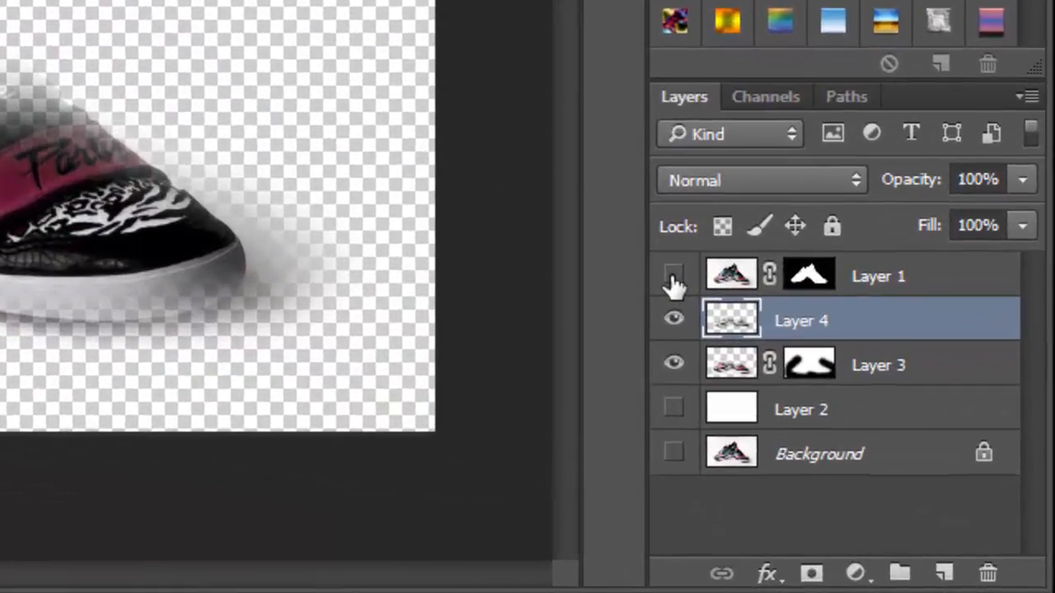
# - Show Layer 1 and Layer 2 and hide Layer 3
pyautogui.click(674, 277)
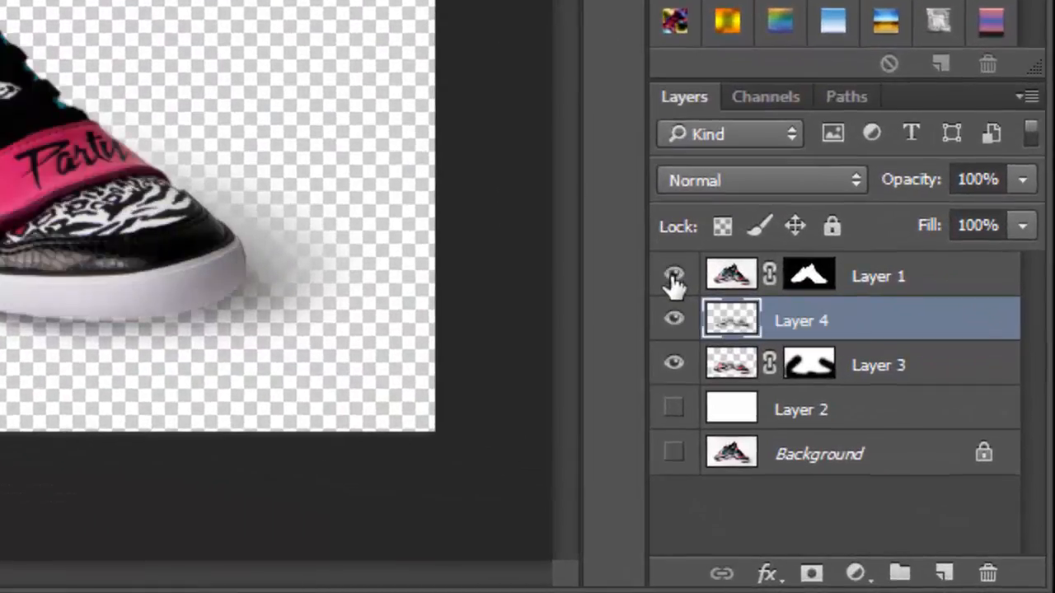
pyautogui.click(673, 412)
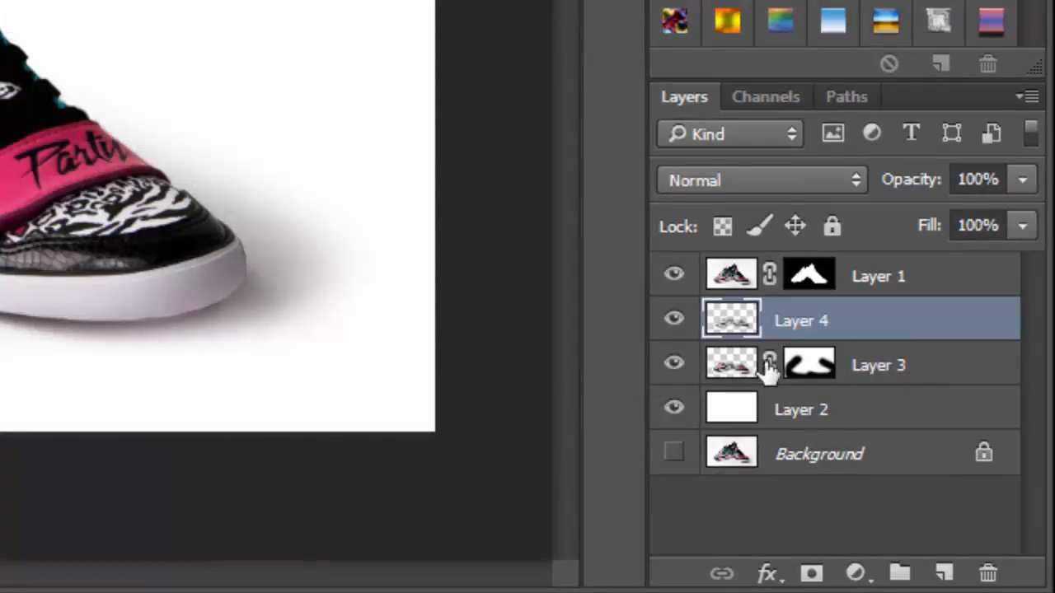
pyautogui.click(674, 365)
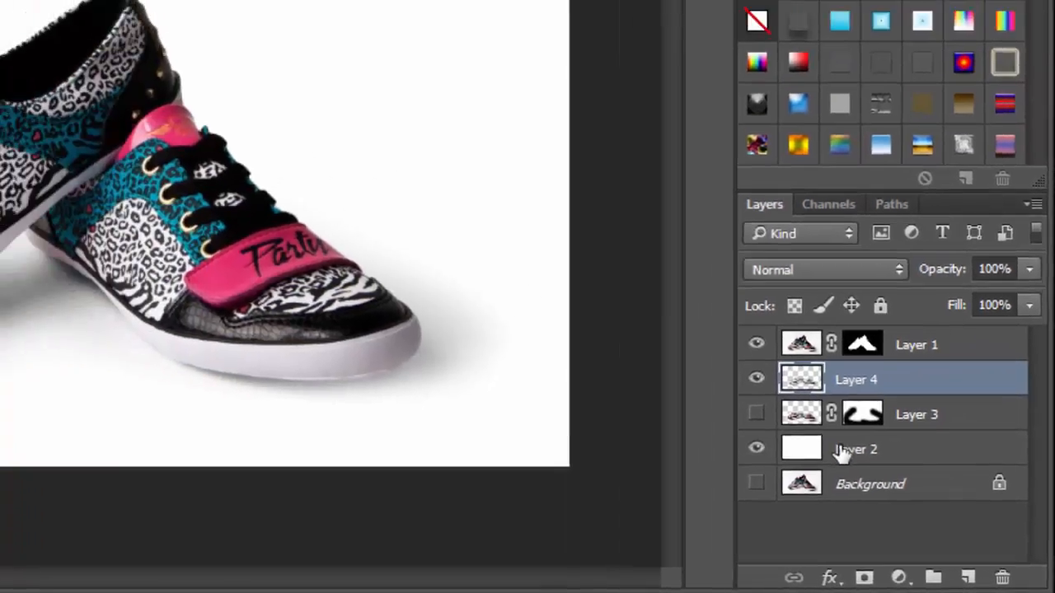
# - Set the foreground color to blue #0012fc and fill Layer 2 with it
pyautogui.click(840, 451)
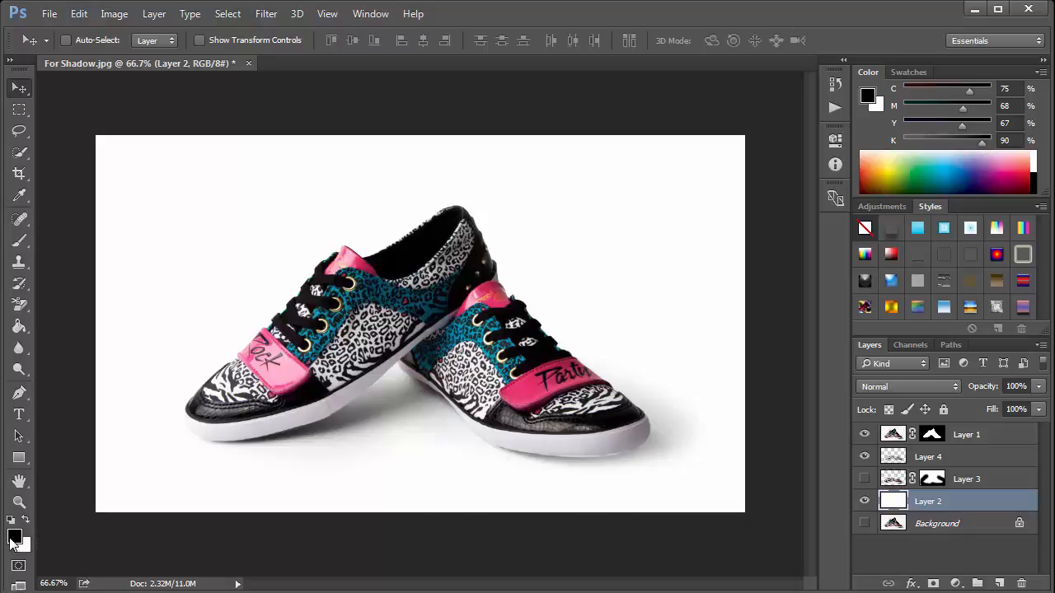
pyautogui.click(13, 539)
pyautogui.click(785, 328)
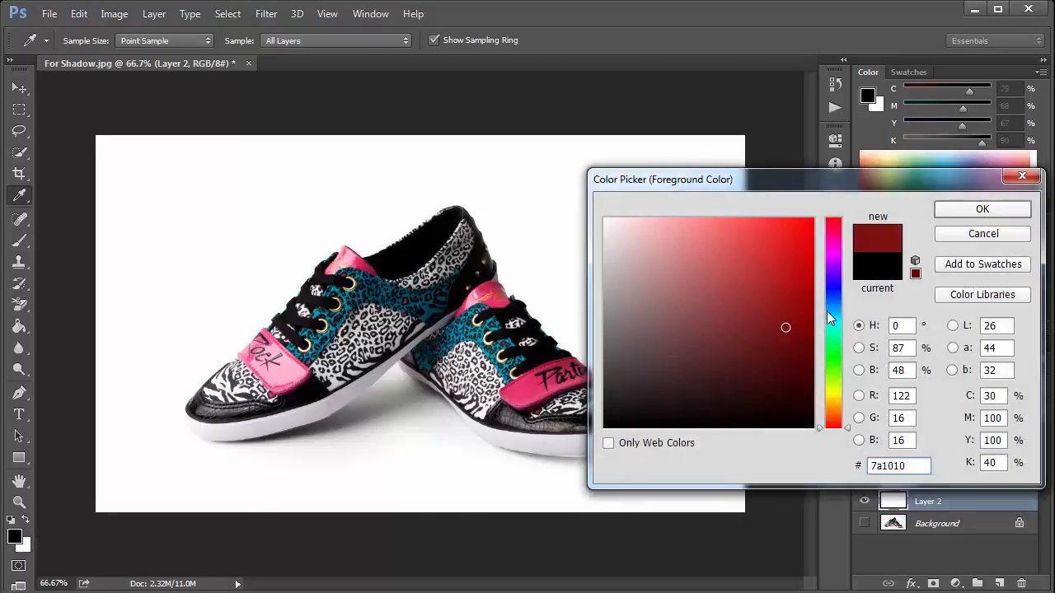
pyautogui.click(833, 288)
pyautogui.moveTo(817, 240); pyautogui.dragTo(815, 219)
pyautogui.click(835, 289)
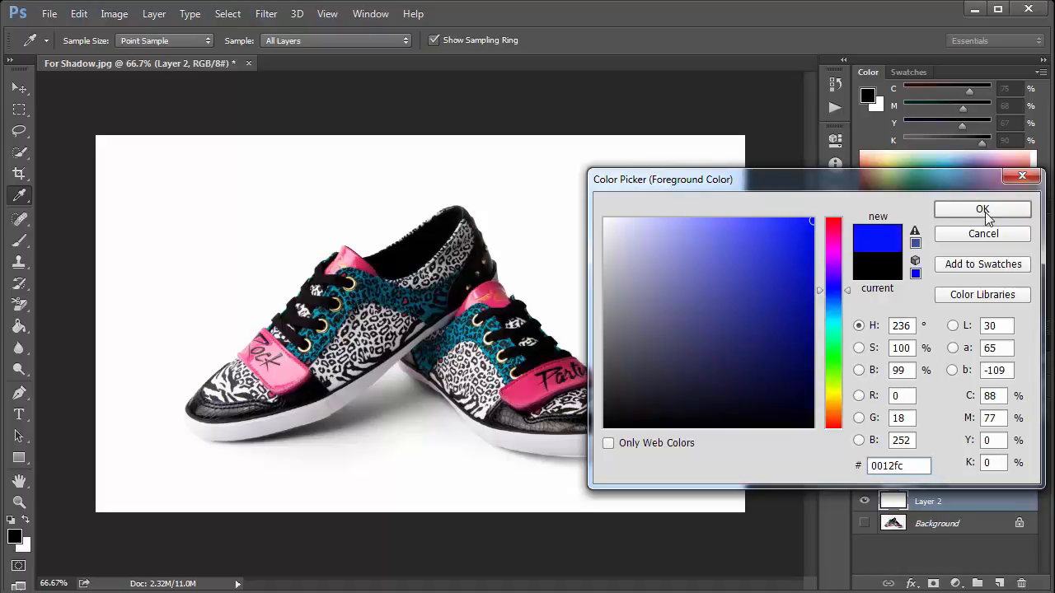
pyautogui.click(982, 210)
pyautogui.press('v')
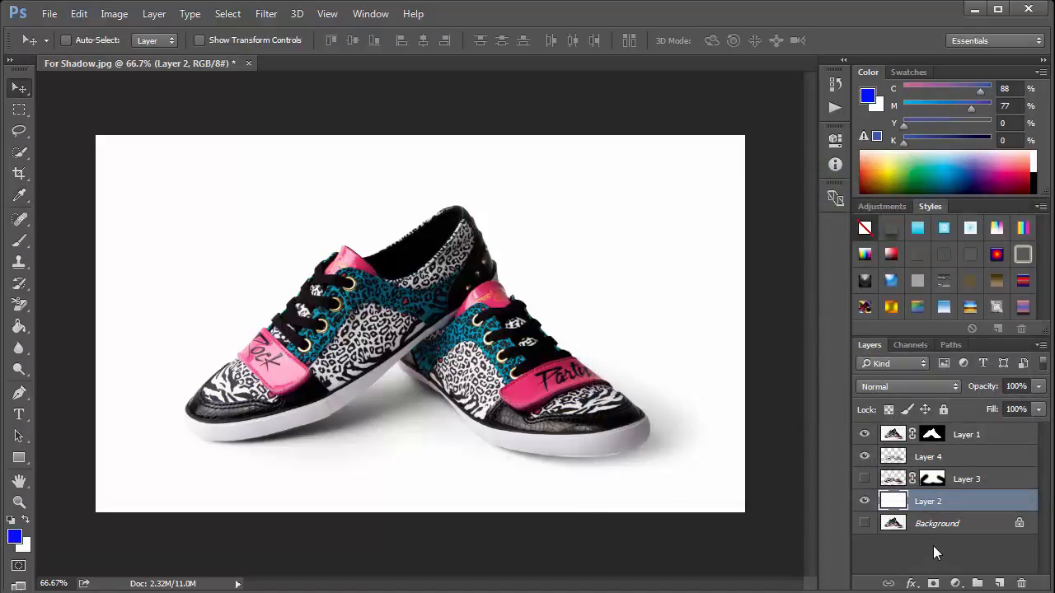
pyautogui.hotkey('alt', 'BackSpace')
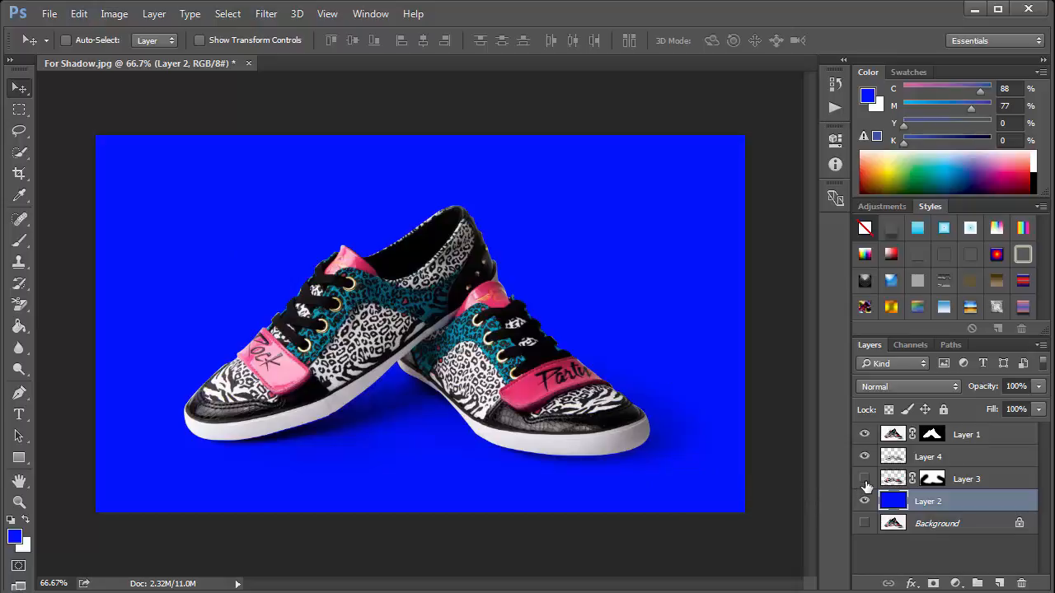
# - Delete Layer 3 and select Layer 1
pyautogui.click(968, 481)
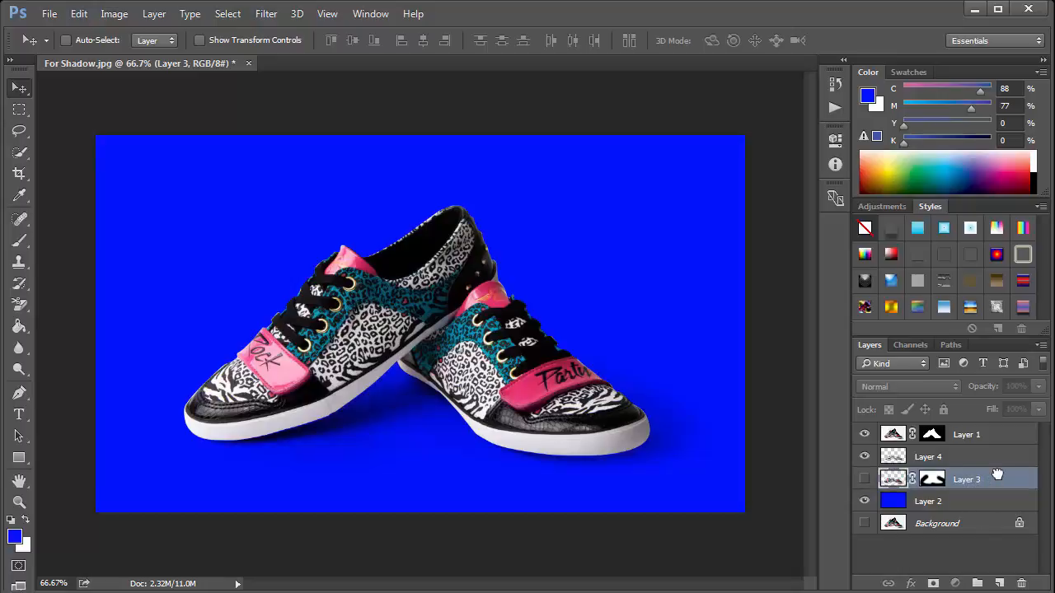
pyautogui.moveTo(994, 479); pyautogui.dragTo(1022, 579)
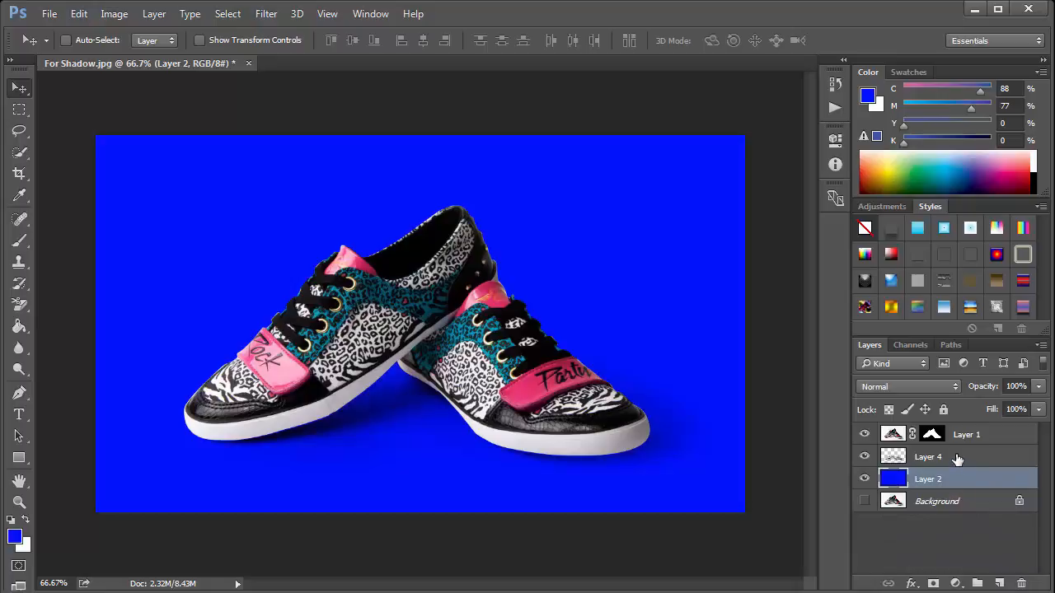
pyautogui.click(998, 438)
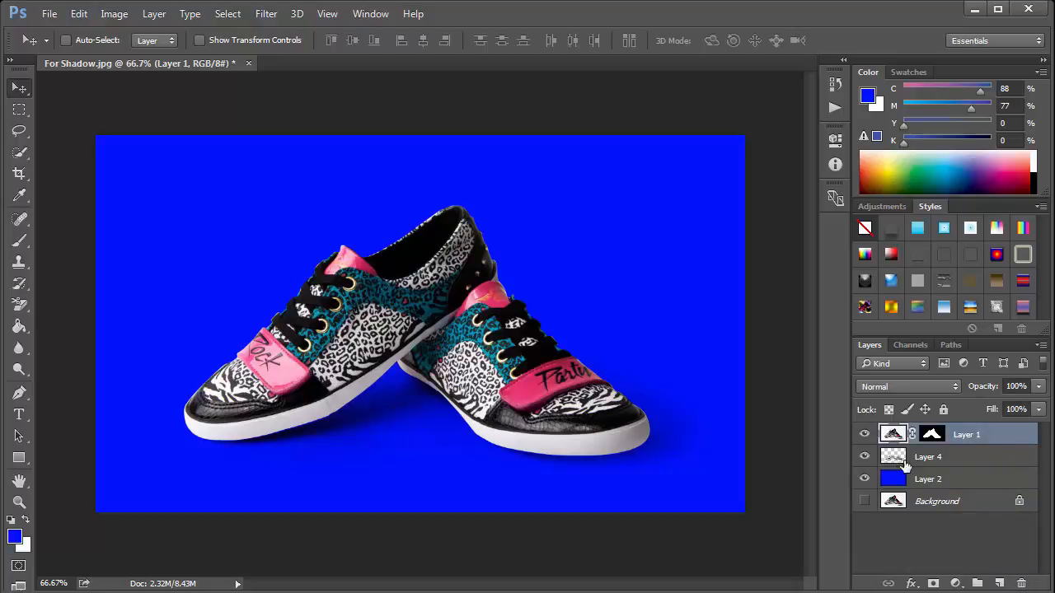